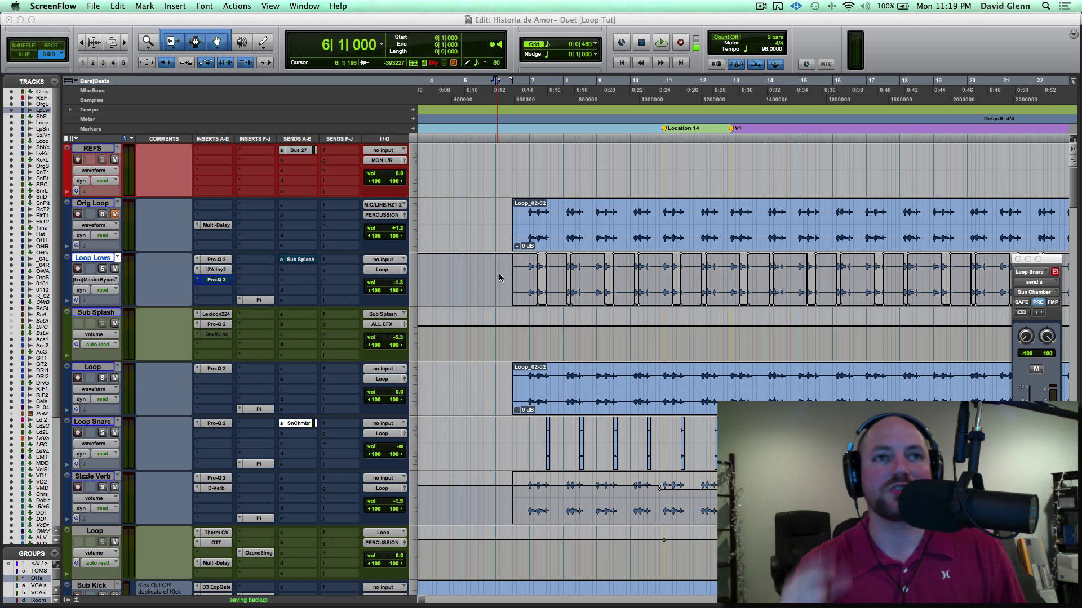
Play the split drum loop, then select the tracks from Orig Loop down to the Loop bus.
click(496, 388)
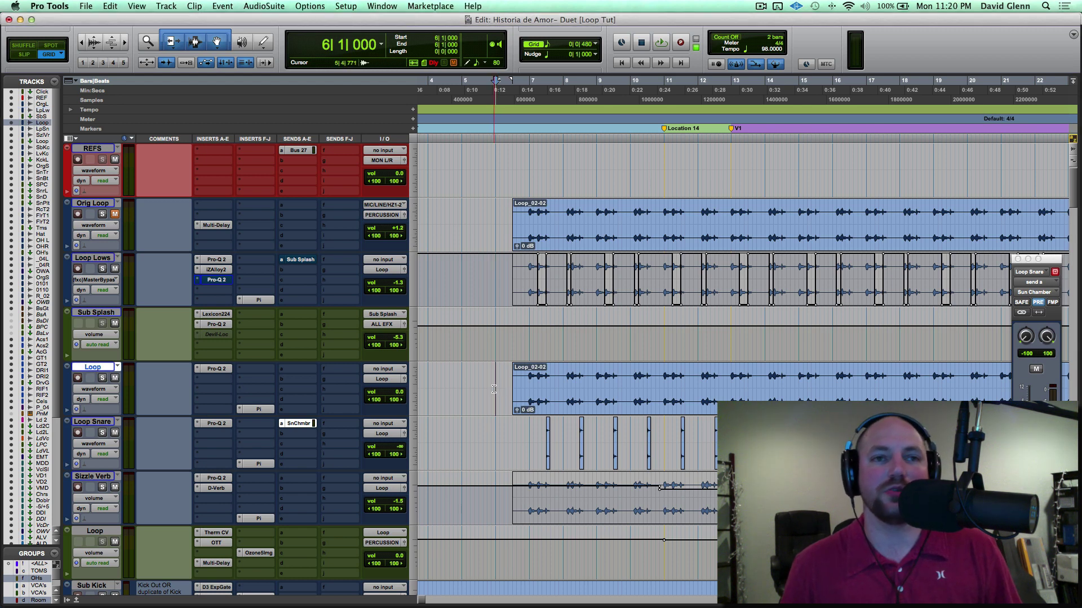
key(space)
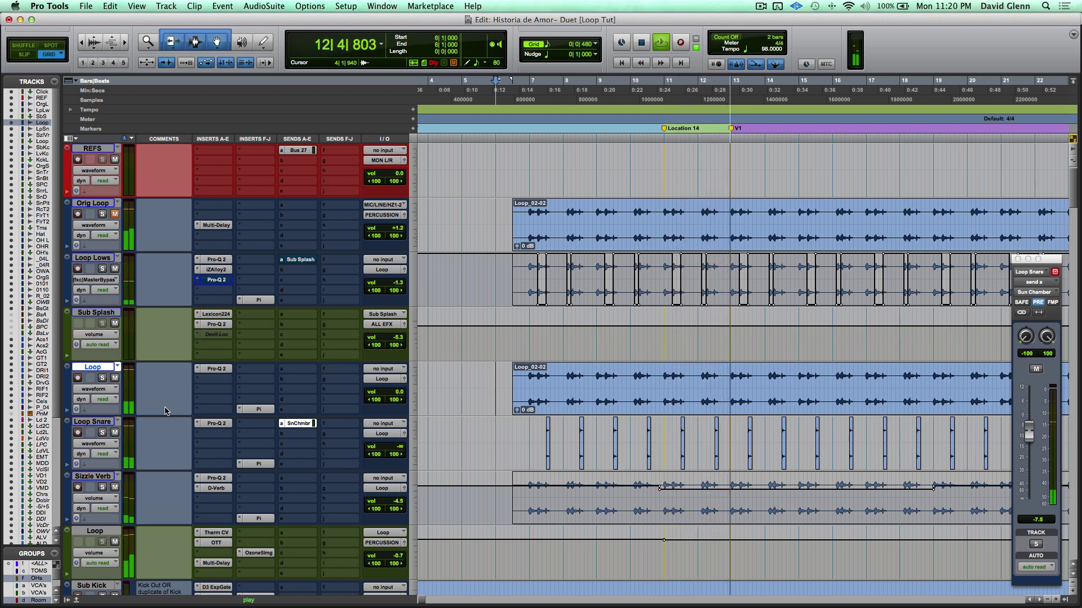
key(space)
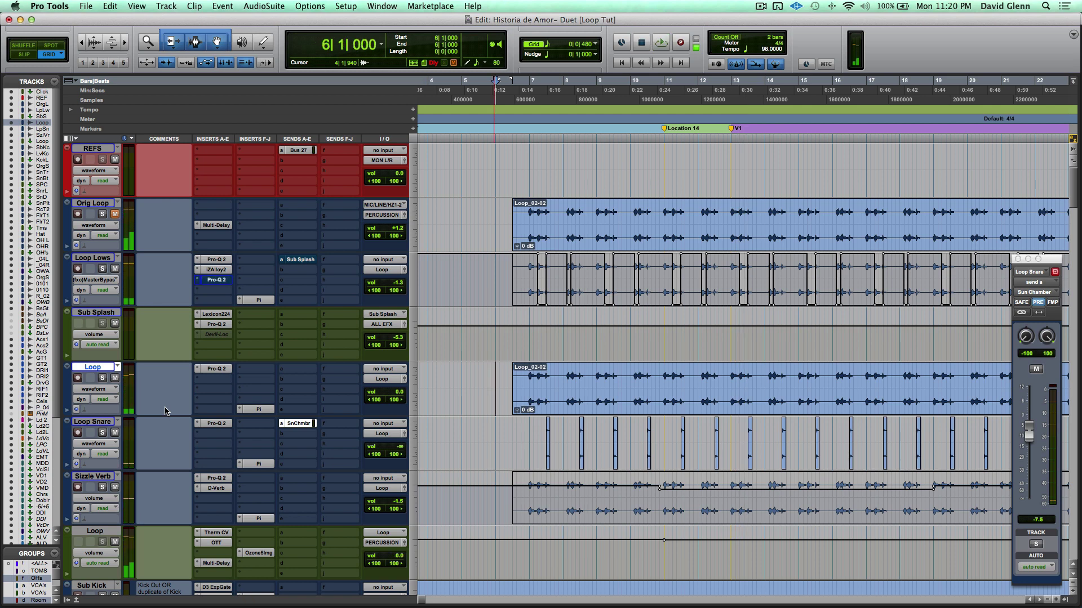
click(103, 205)
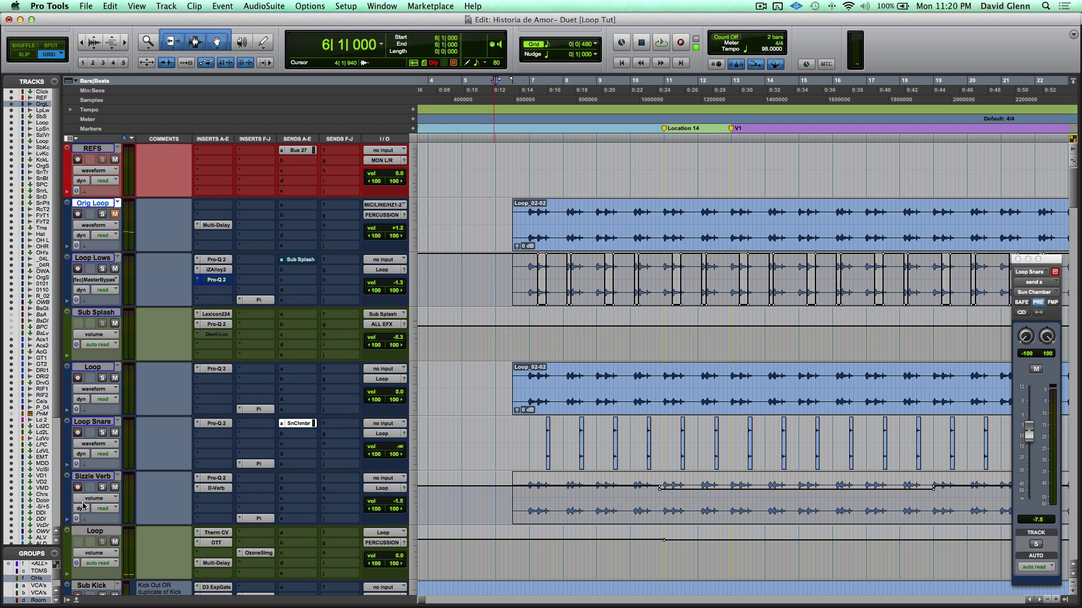
shift+click(95, 531)
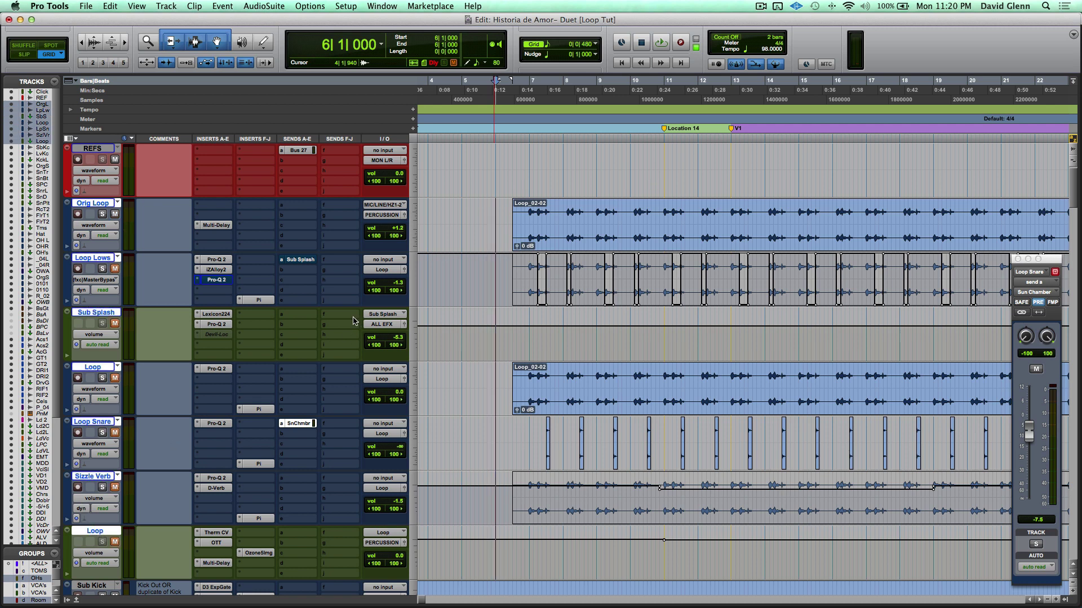
Bypass Orig Loop's Multi-Delay and audition Orig Loop soloed.
click(216, 226)
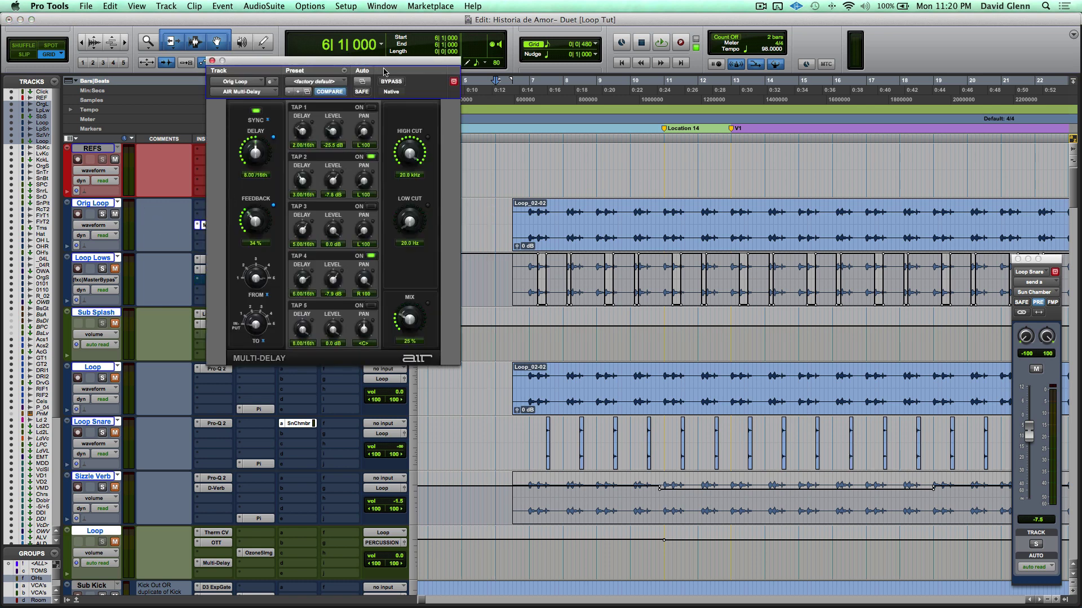
click(393, 81)
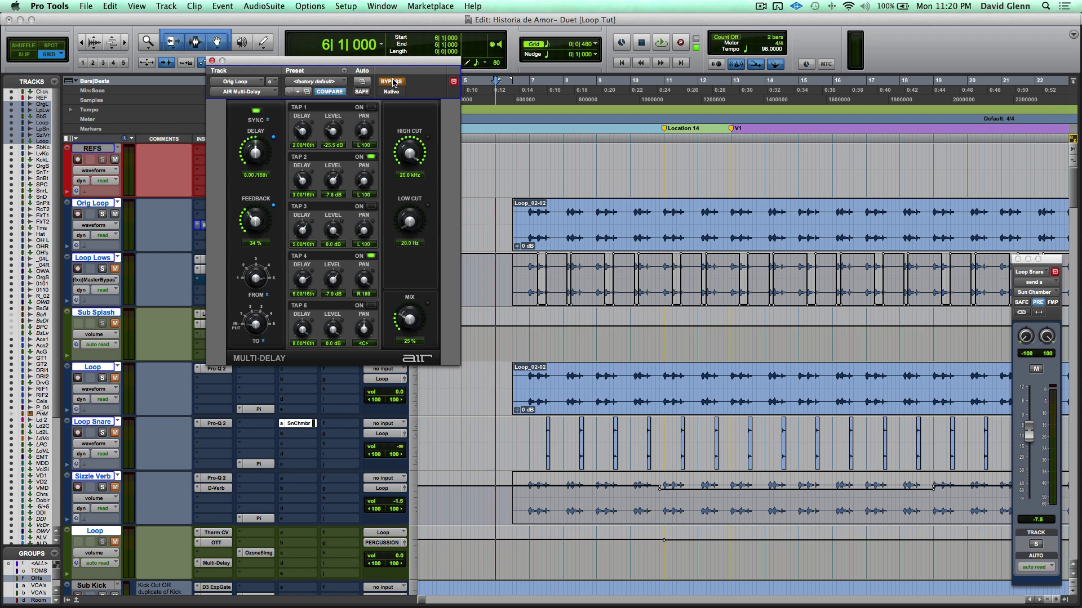
click(103, 214)
key(space)
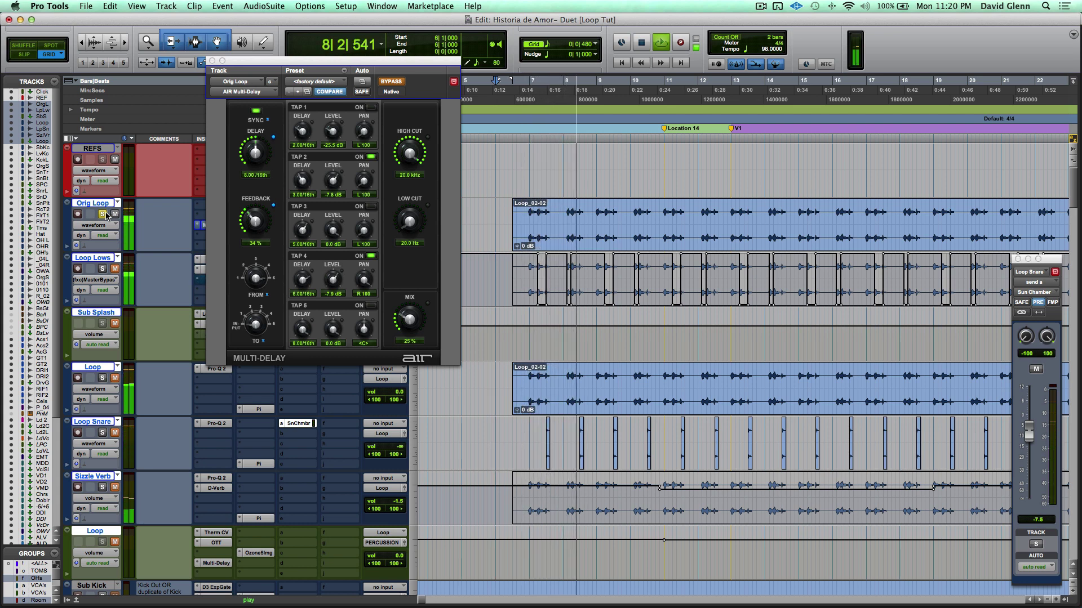
click(103, 214)
key(space)
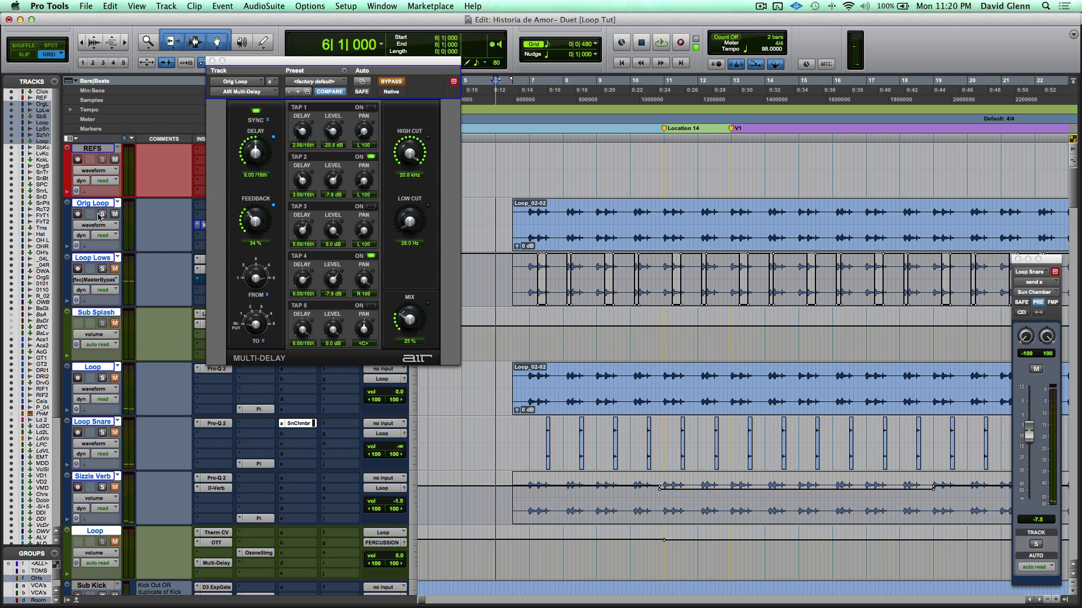
click(101, 215)
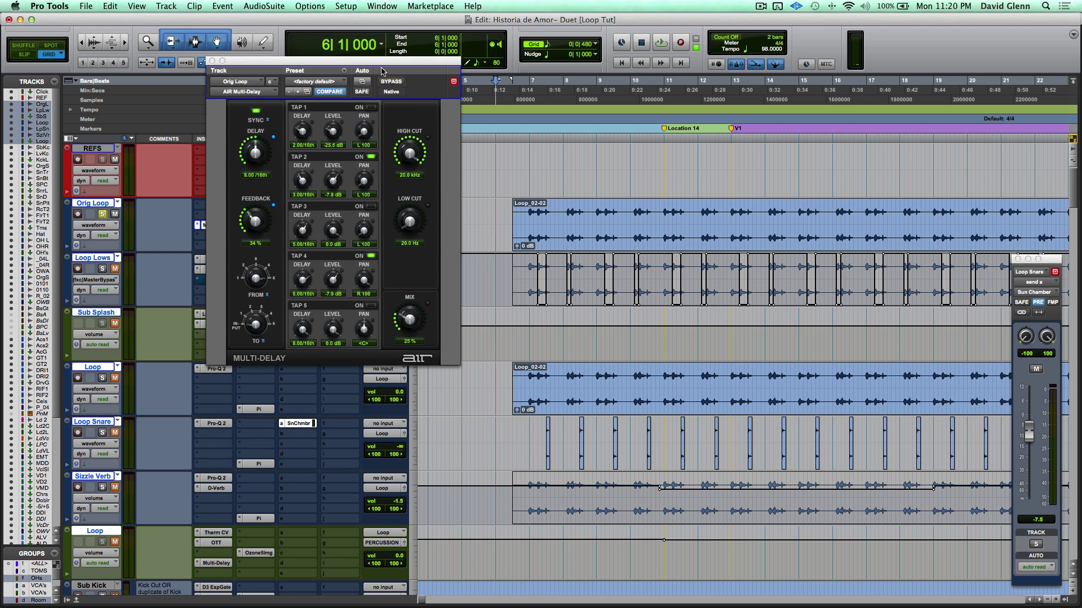
Deactivate the SnChmbr and Sub Splash sends, audition the dry loop, and close the Multi-Delay.
drag(382, 70, 576, 74)
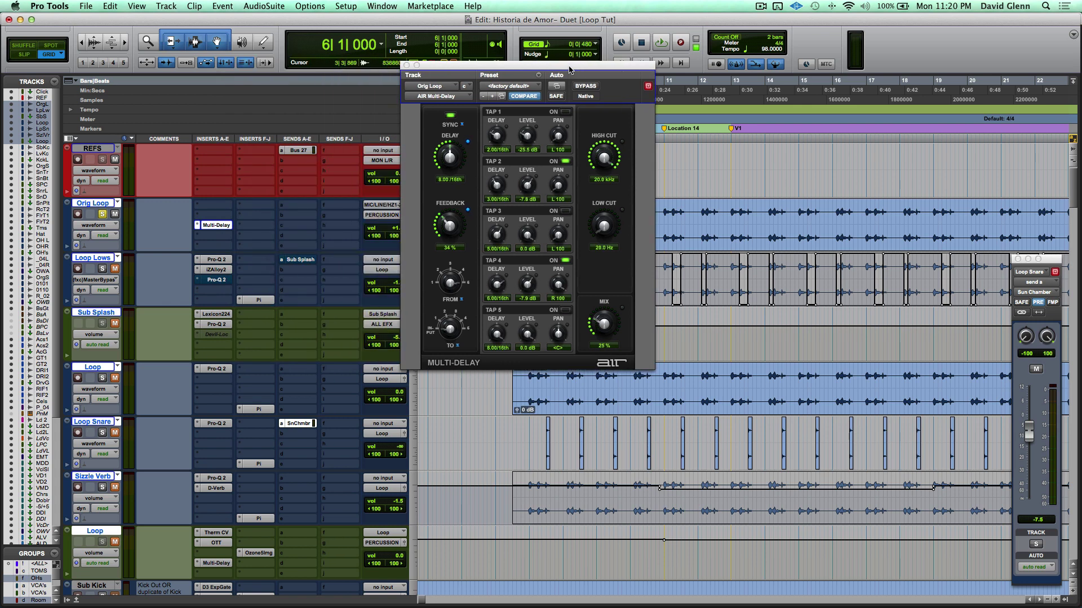
ctrl+super+click(300, 425)
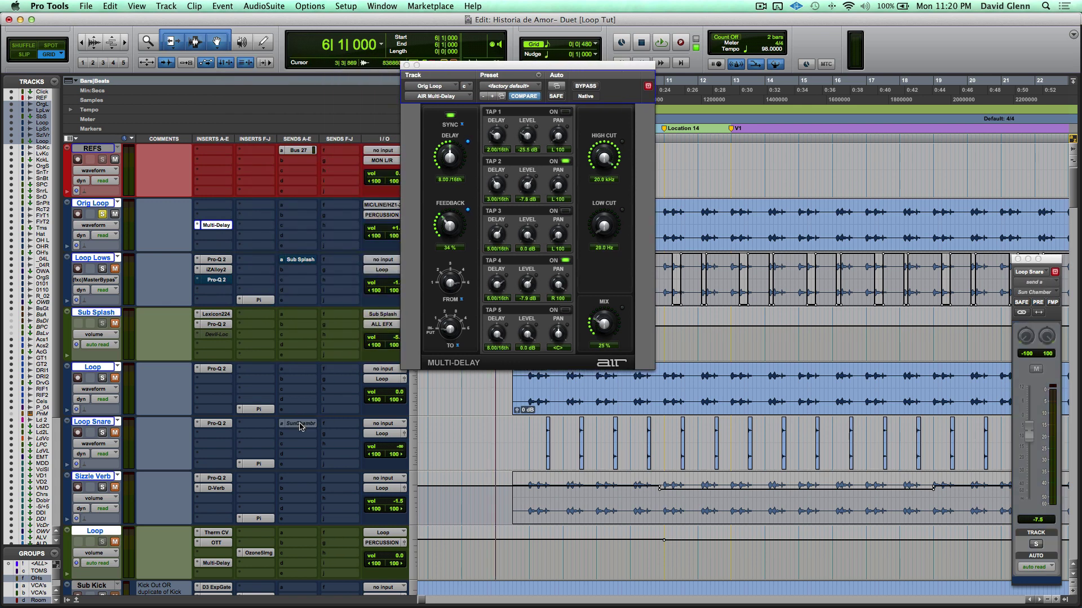
ctrl+super+click(302, 260)
key(space)
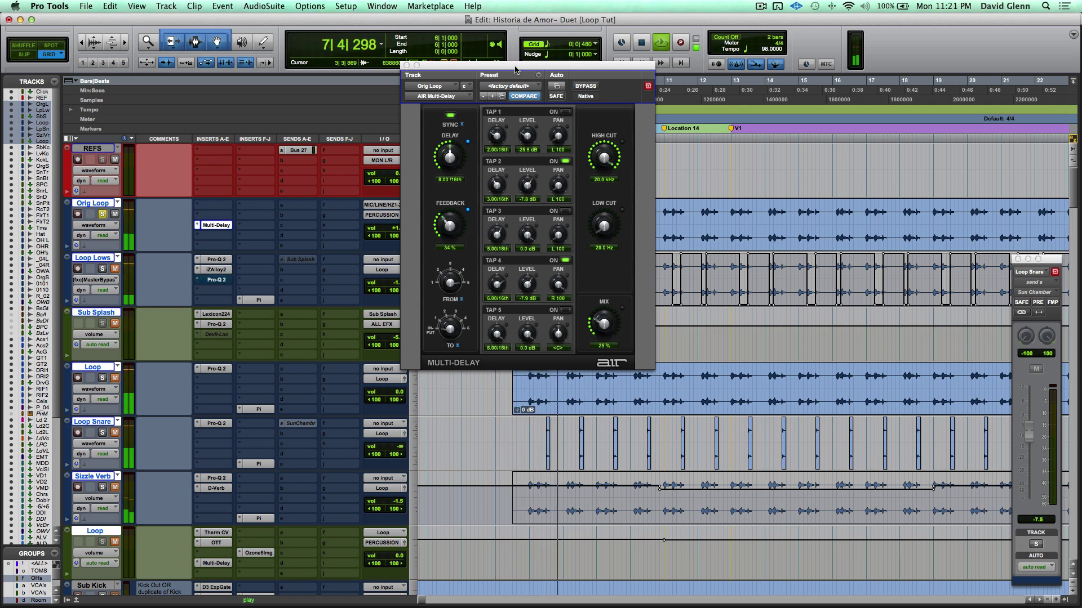
drag(515, 70, 406, 104)
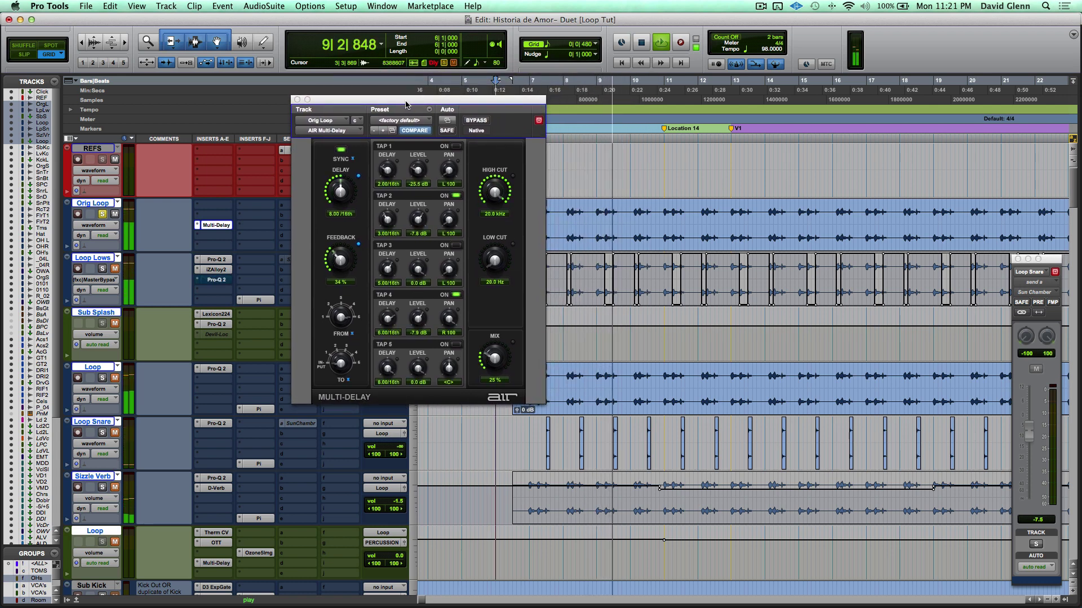
key(space)
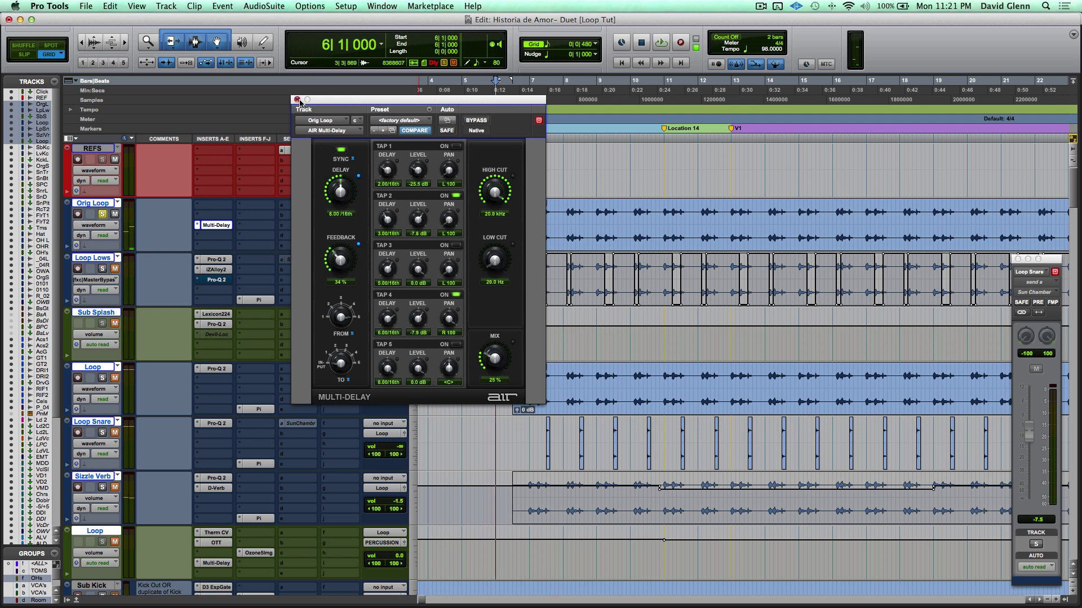
click(296, 100)
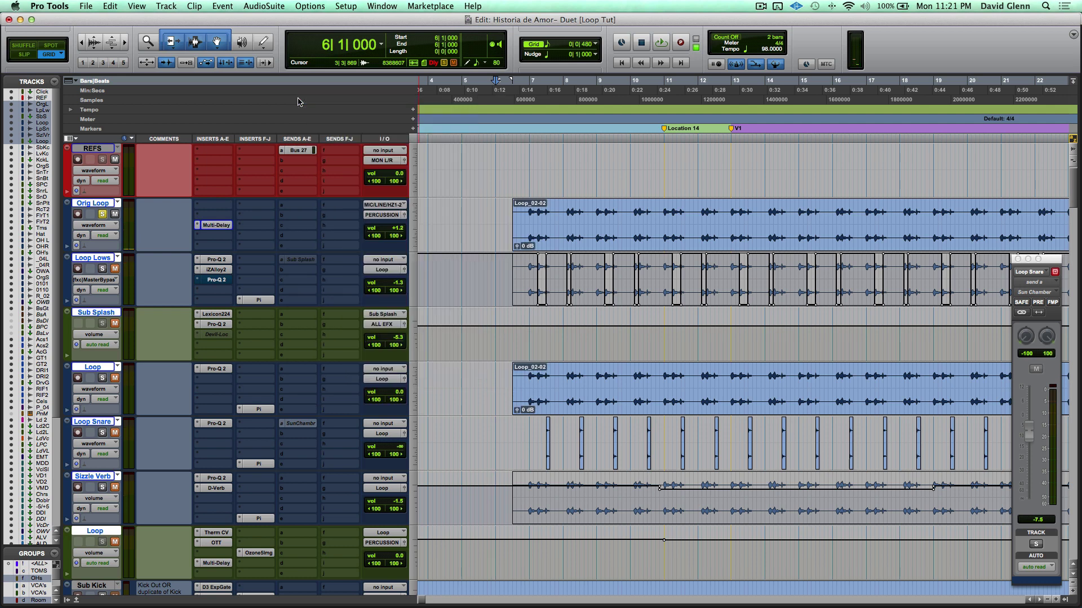
Unsolo Orig Loop, raise its volume to +3.0 dB, and mute it during playback for comparison.
click(102, 214)
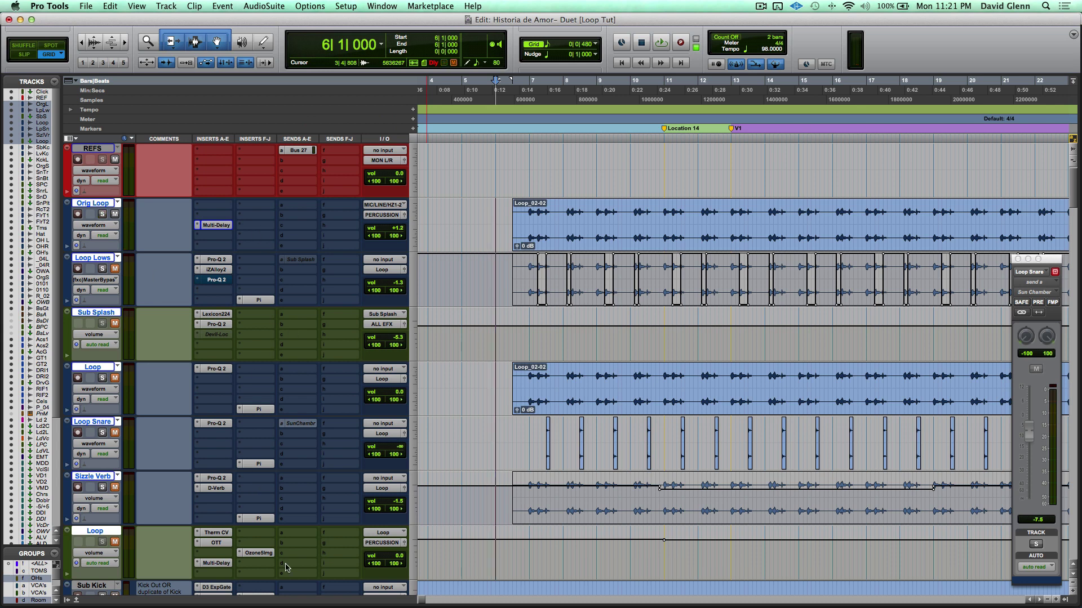
key(space)
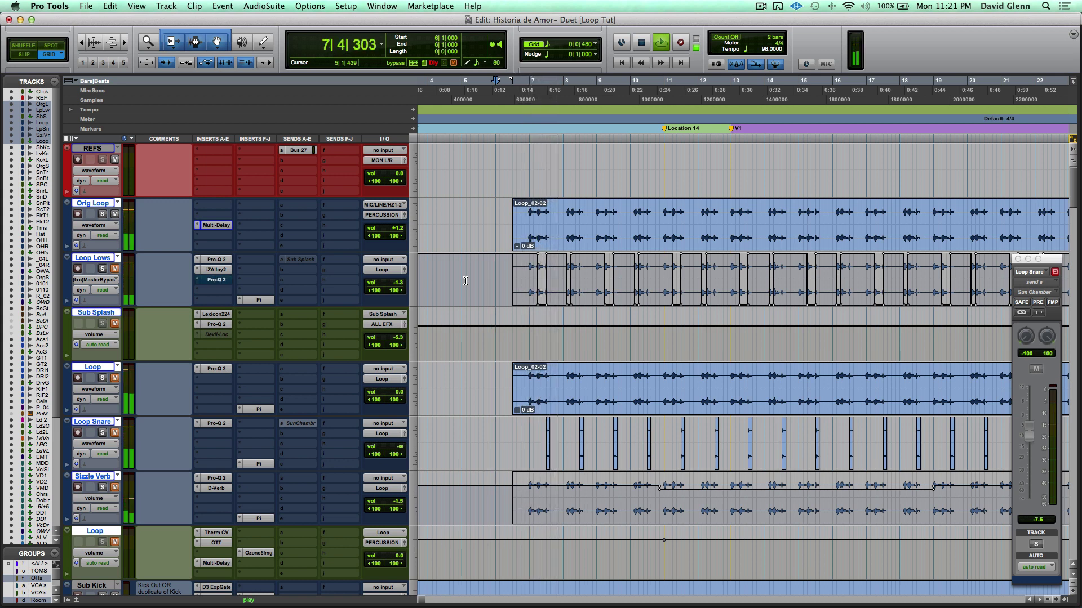
drag(397, 229, 393, 234)
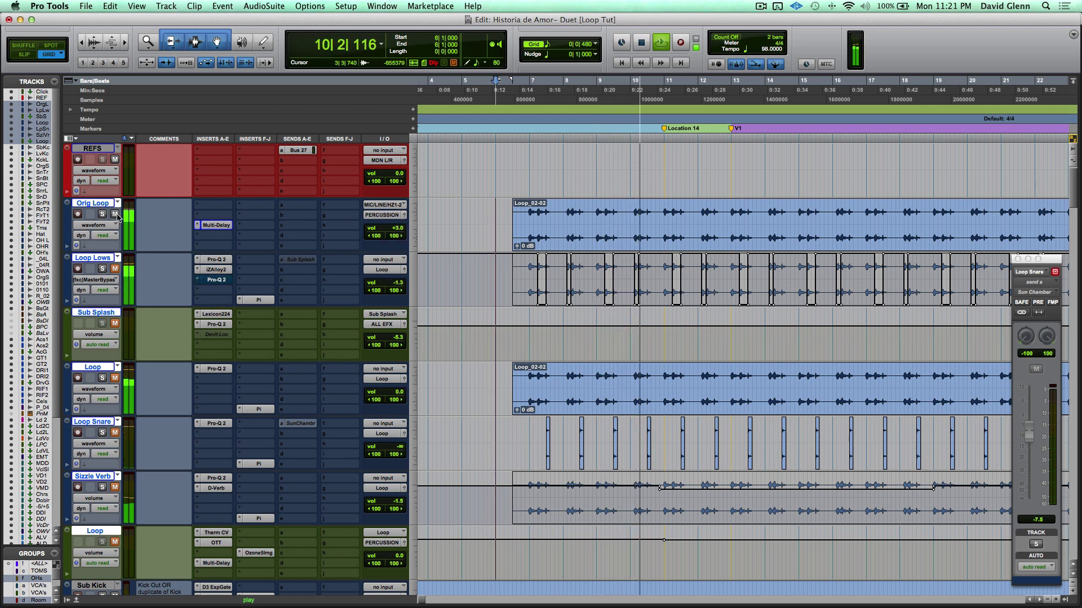
click(93, 203)
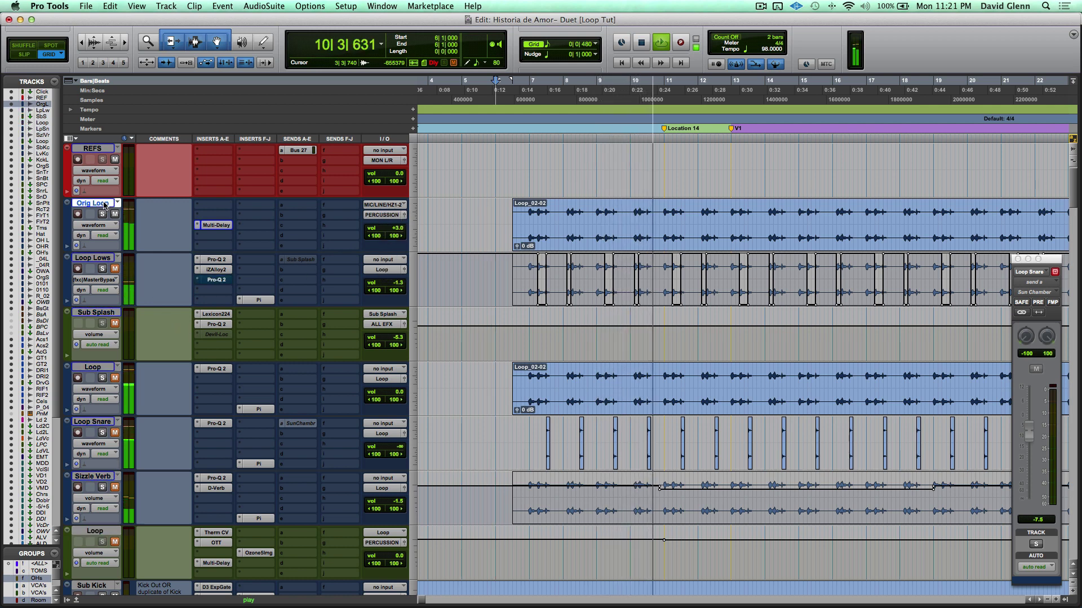
shift+click(99, 531)
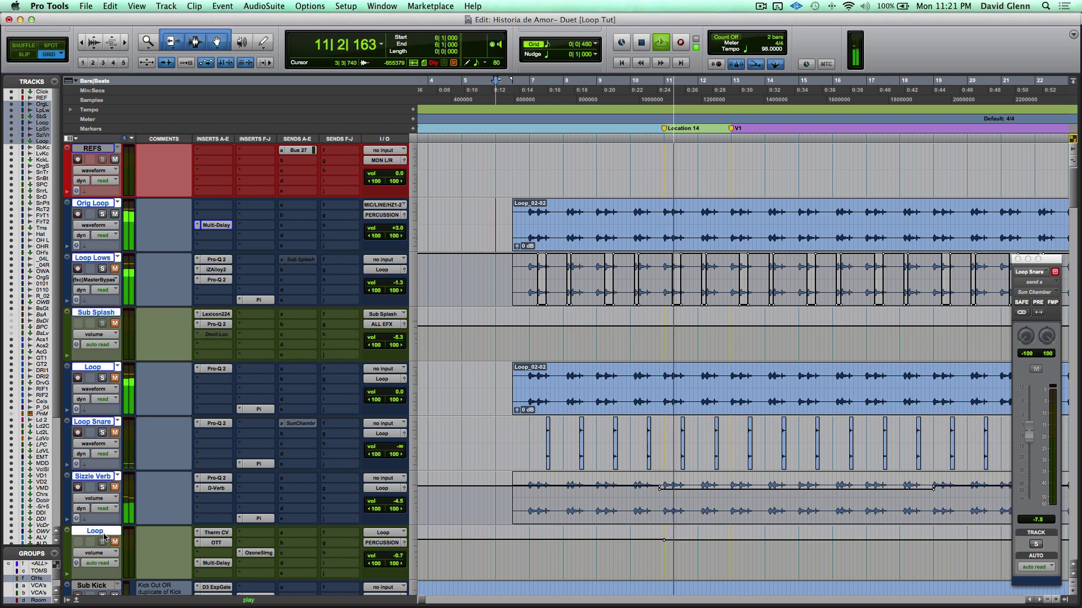
click(114, 215)
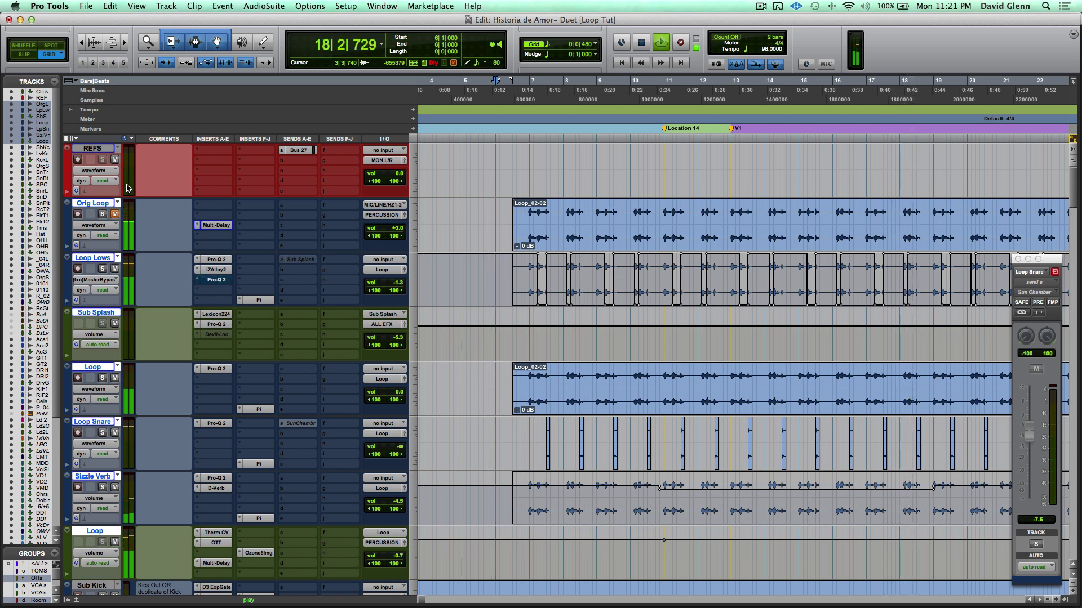
key(space)
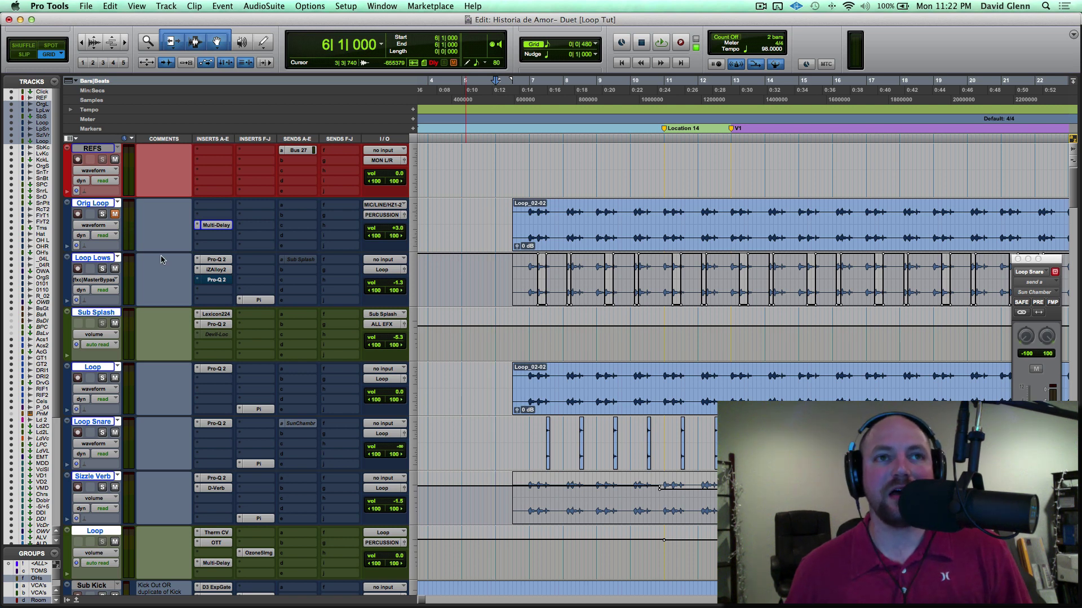
Select Loop Lows and open its Pro-Q 2 to show the steep high-frequency roll-off.
click(104, 203)
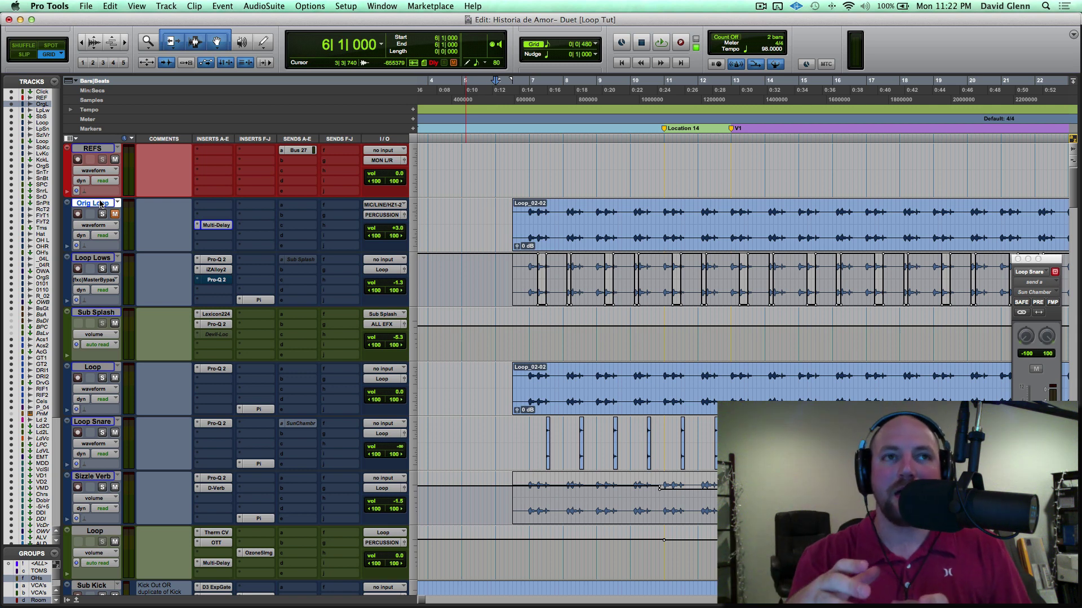
click(90, 258)
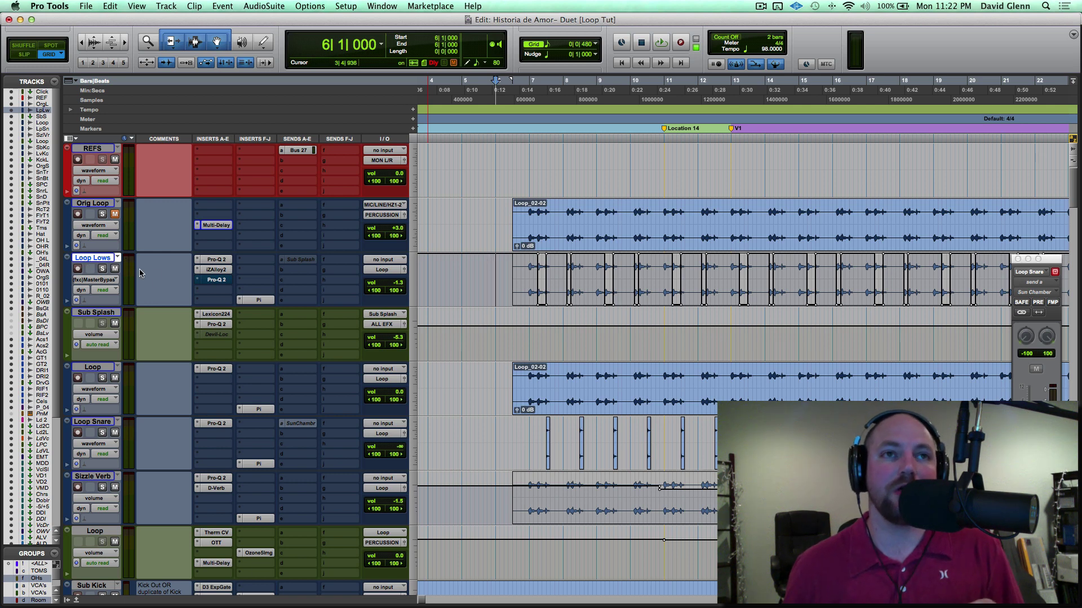
click(205, 260)
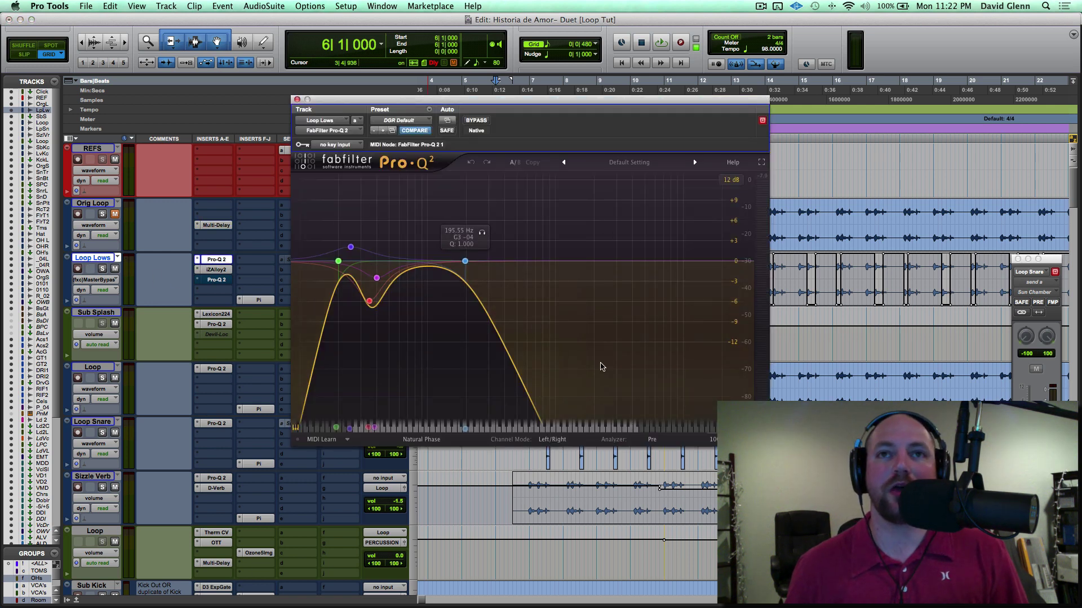
Close the Loop Lows EQ and inspect the Pro-Q 2 on the Loop track.
click(217, 260)
click(95, 369)
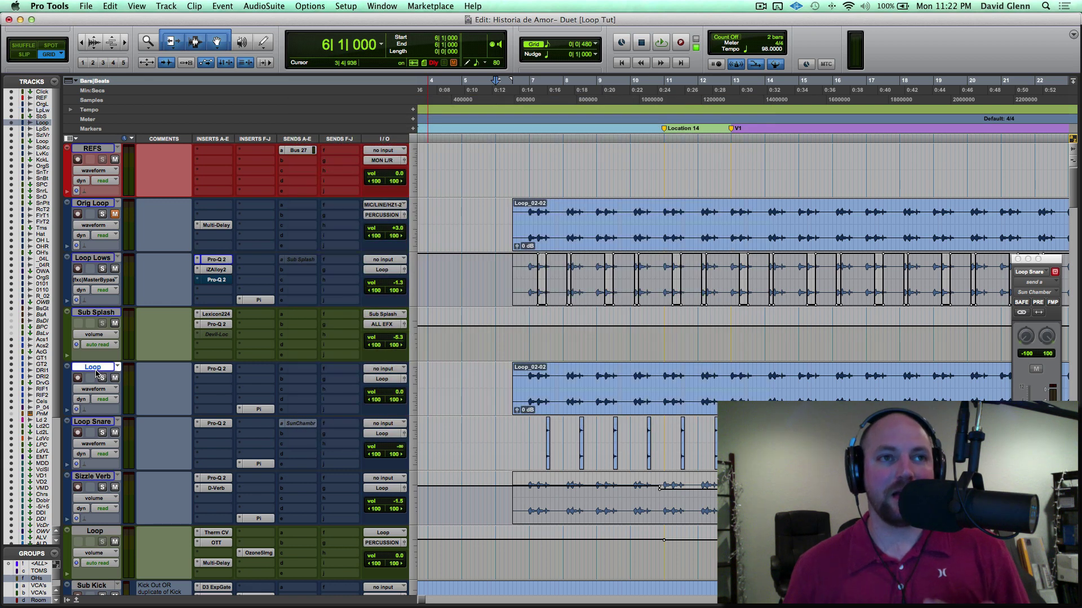
click(216, 369)
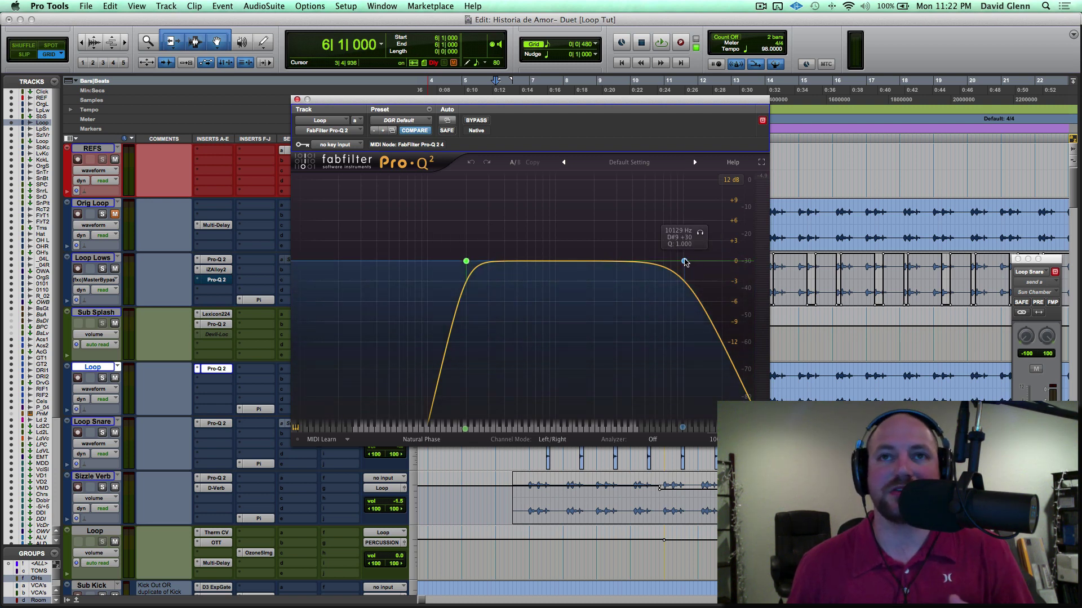
click(296, 99)
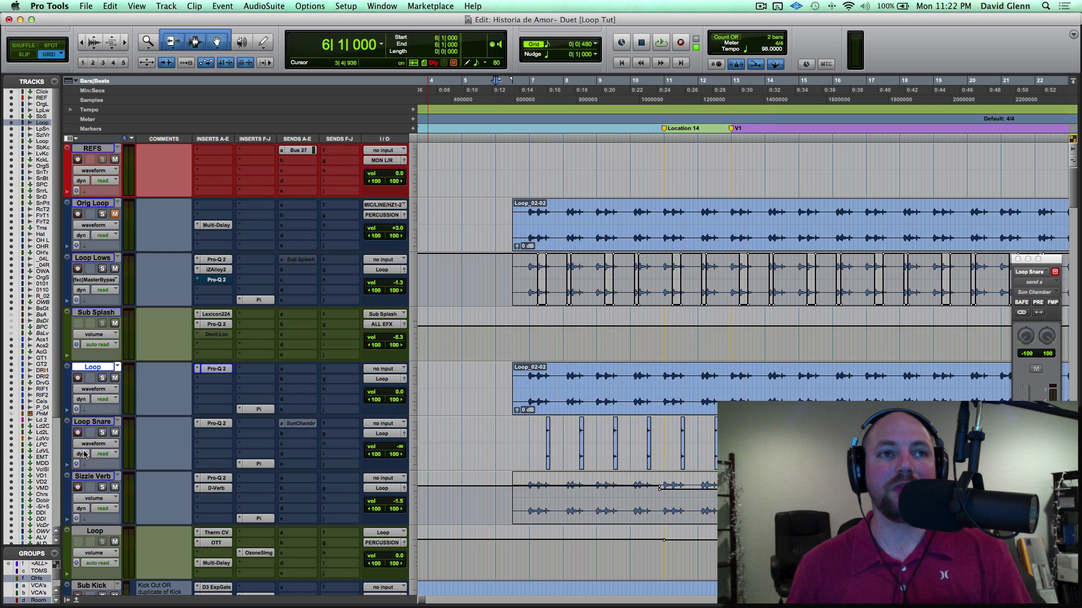
Inspect the Sizzle Verb high-pass EQ, then jump to the next Loop Snare clip at 7|3|000.
click(94, 478)
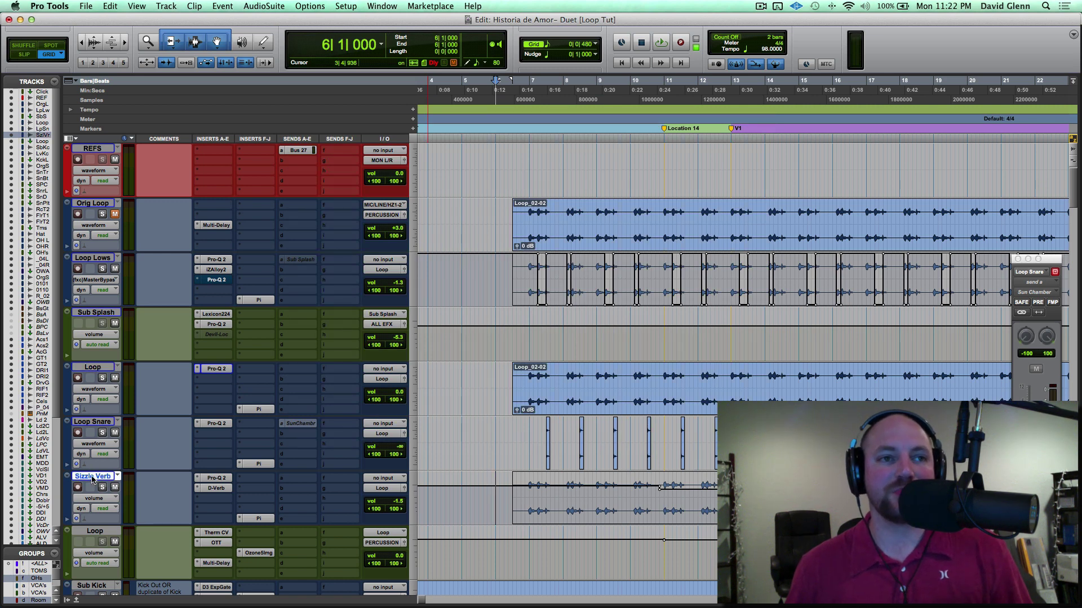
click(215, 478)
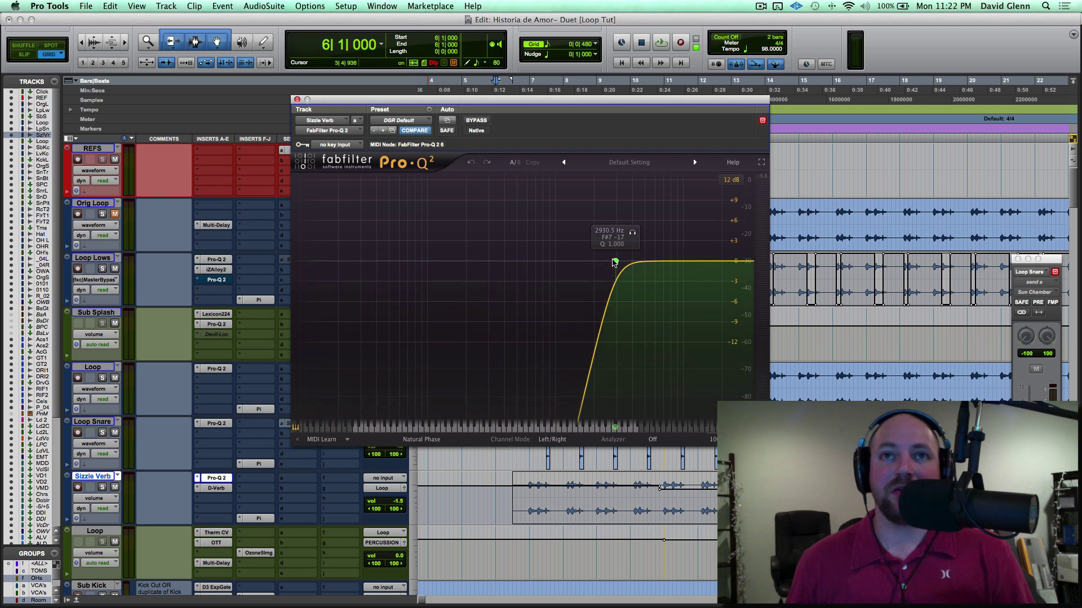
click(297, 100)
click(525, 434)
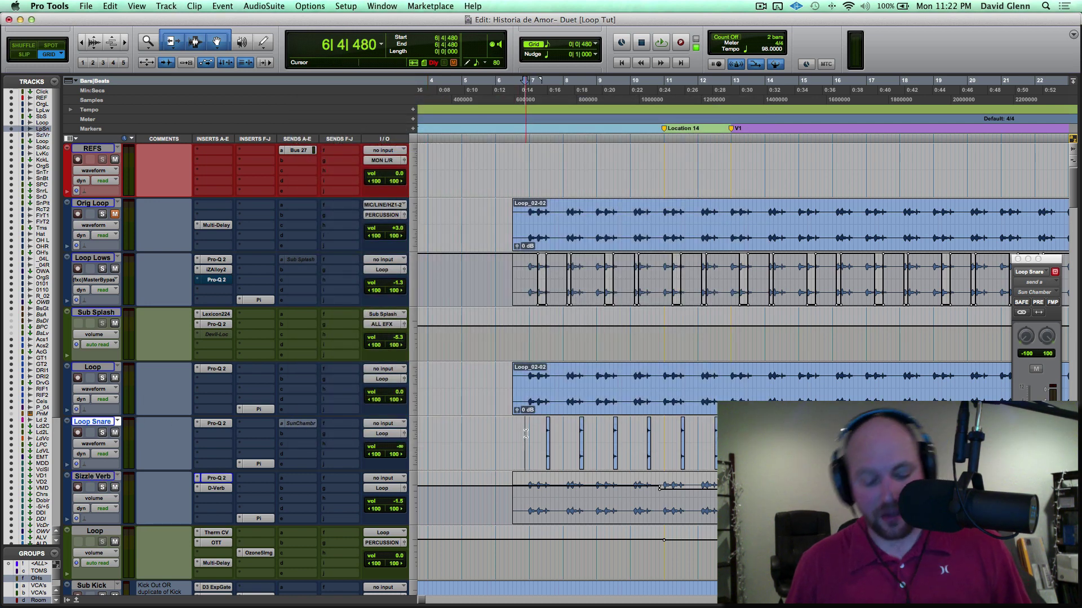
key(Tab)
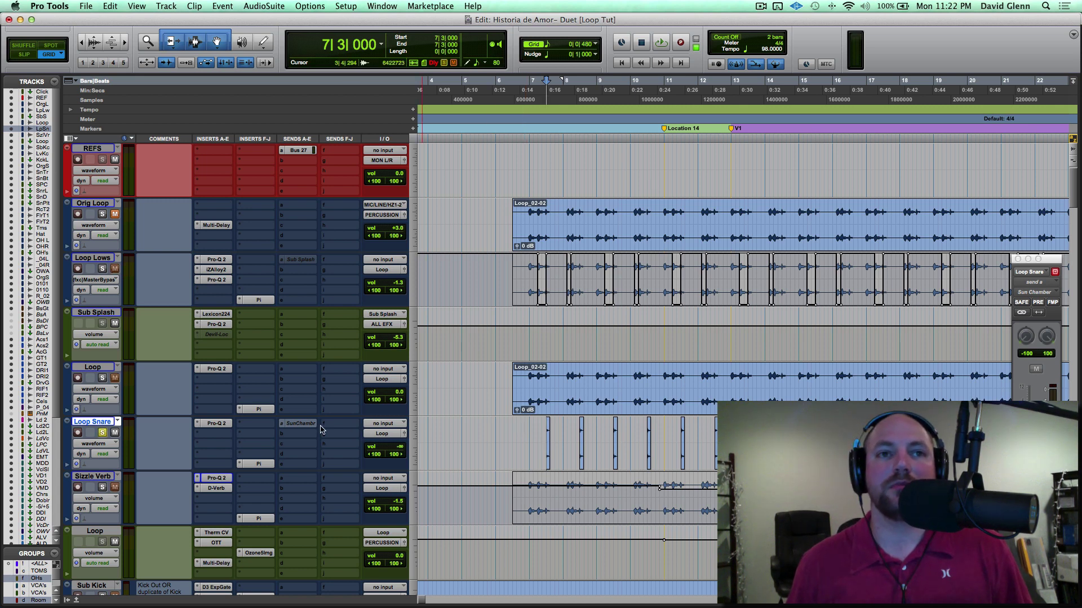
Activate Loop Snare's SnChmbr send as pre-fader and play to hear the snare reverb.
ctrl+super+click(304, 426)
drag(393, 454, 389, 474)
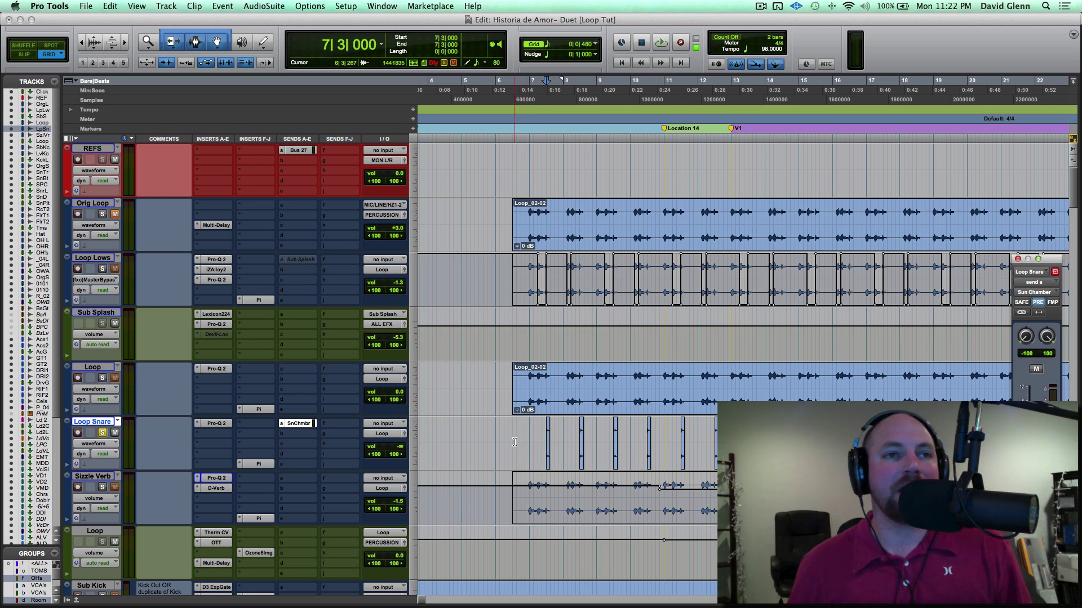
key(space)
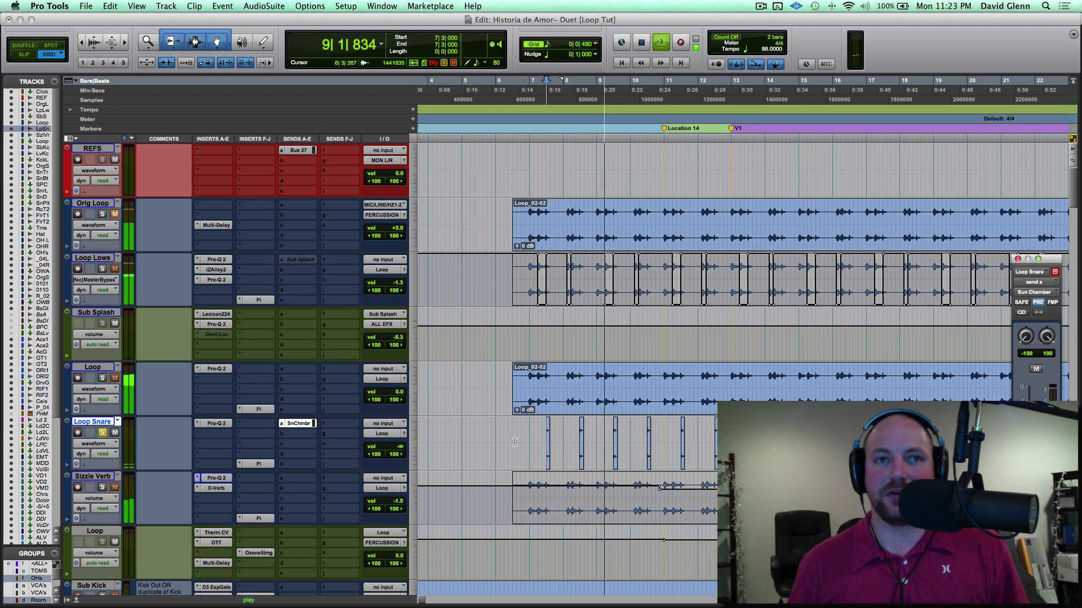
key(space)
Unsolo Loop Snare, solo Loop Lows, zoom in, and play it twice from 6|4|480.
click(103, 433)
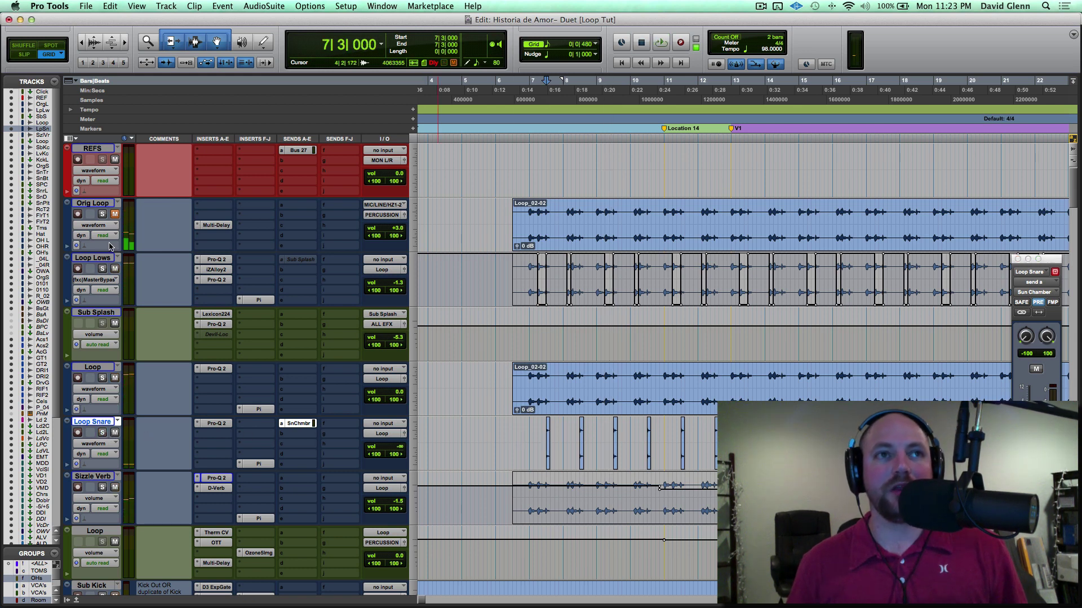
click(99, 260)
key(shift+s)
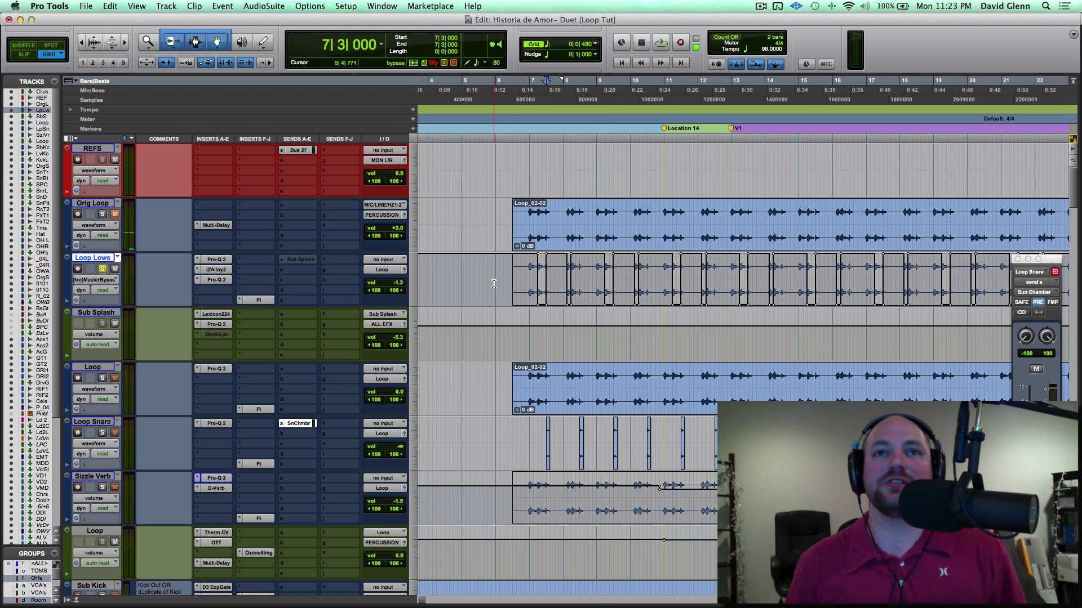
click(528, 269)
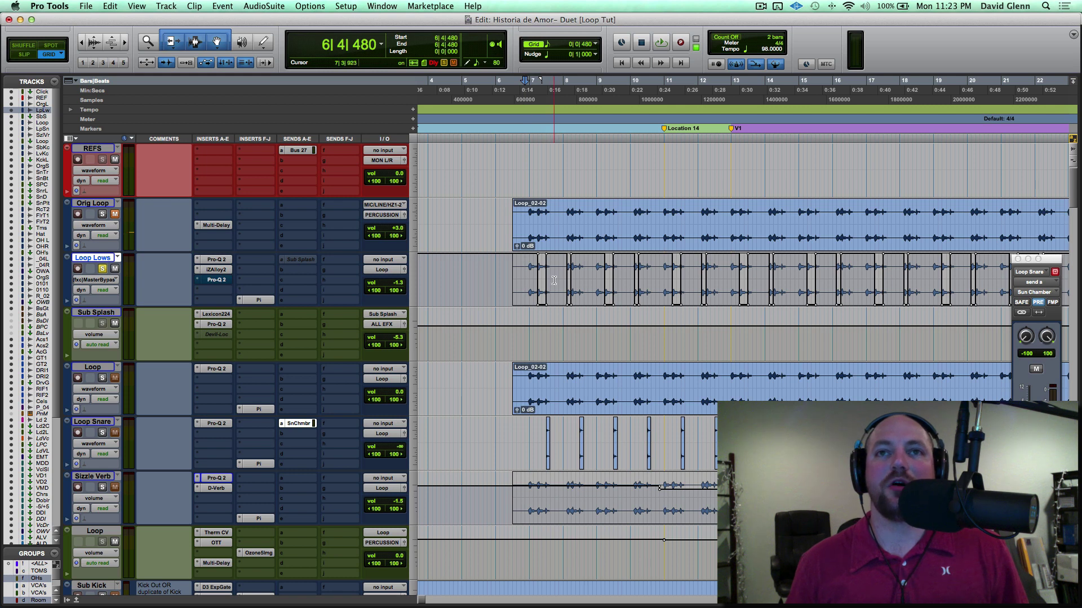
key(super+bracketright)
key(super+bracketright)
key(super+bracketright)
key(super+alt+bracketright)
key(super+alt+bracketright)
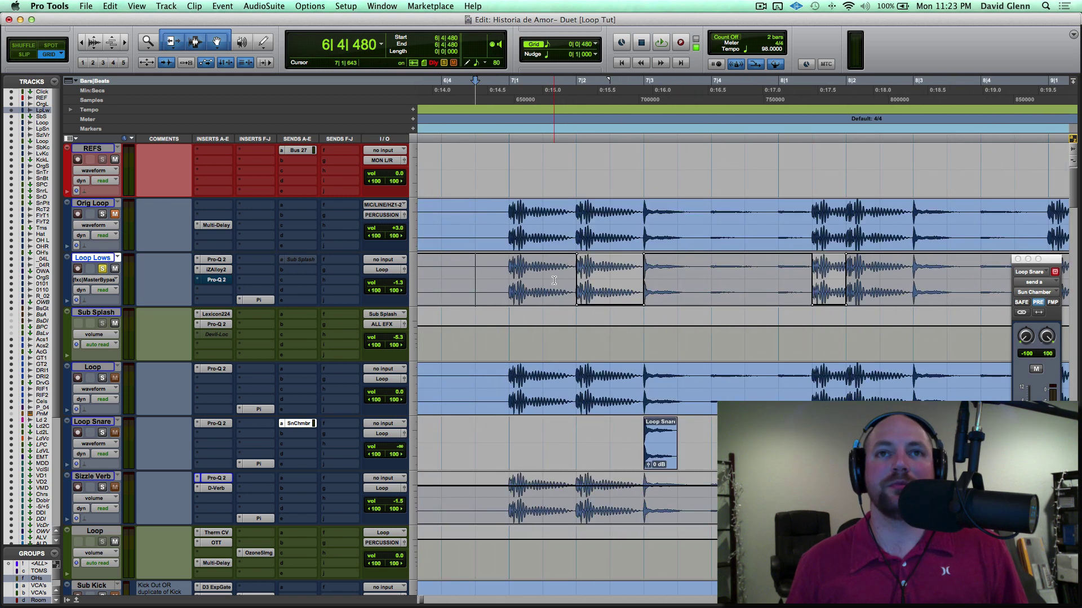
key(space)
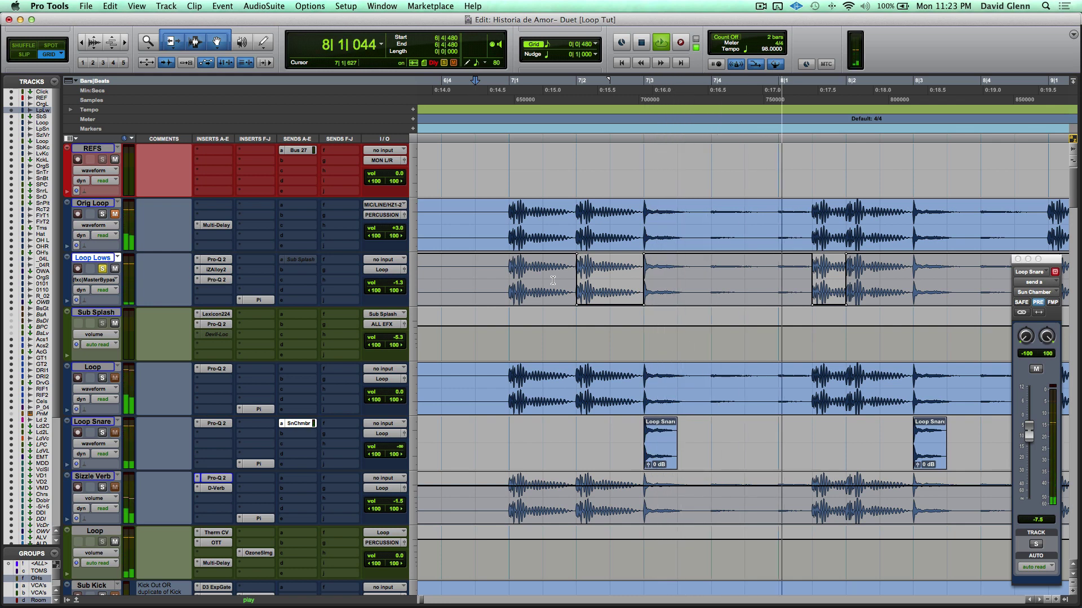
key(space)
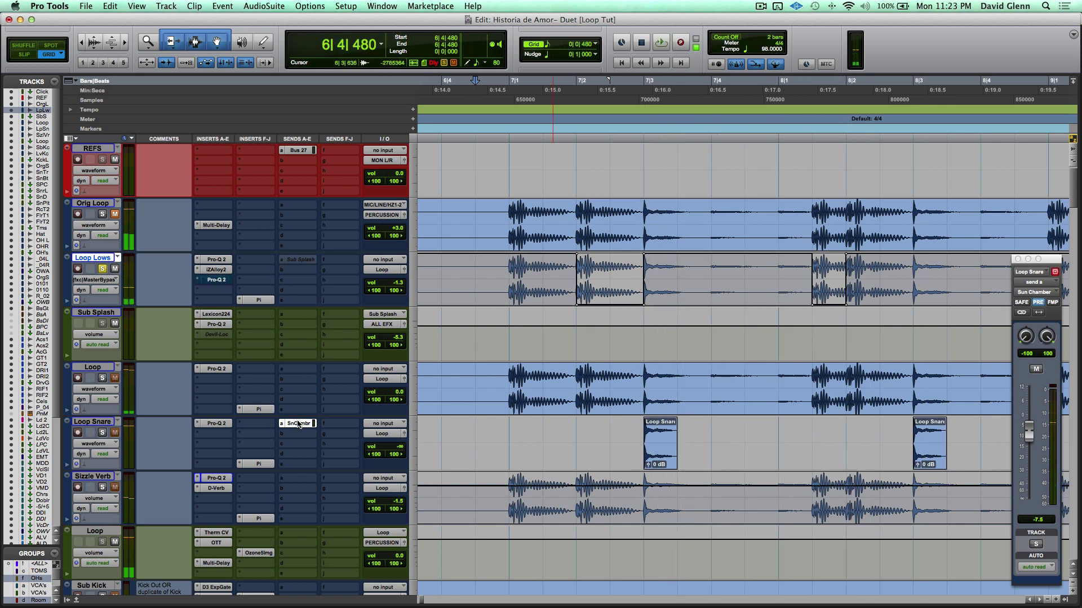
key(space)
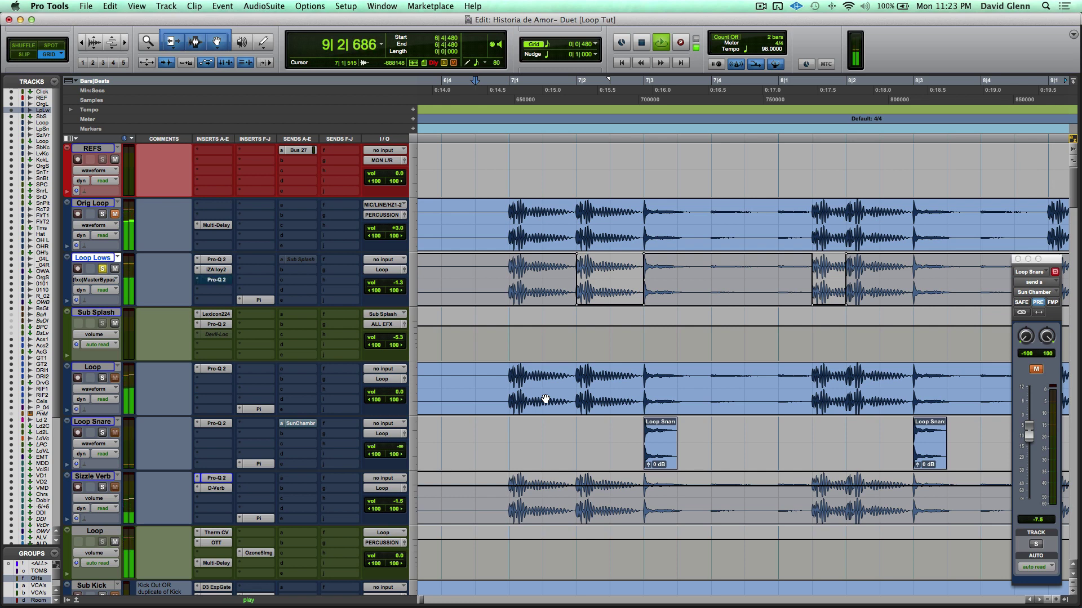
key(space)
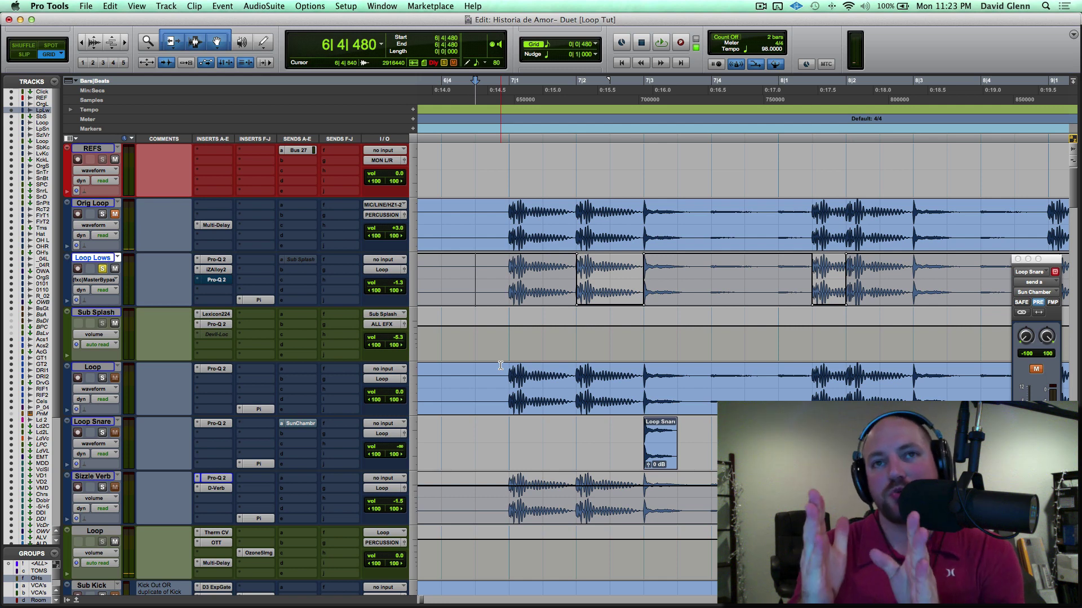
Audition Loop Lows with its 50 Hz Pro-Q 2 high-pass, then bypass the EQ and close it.
click(220, 282)
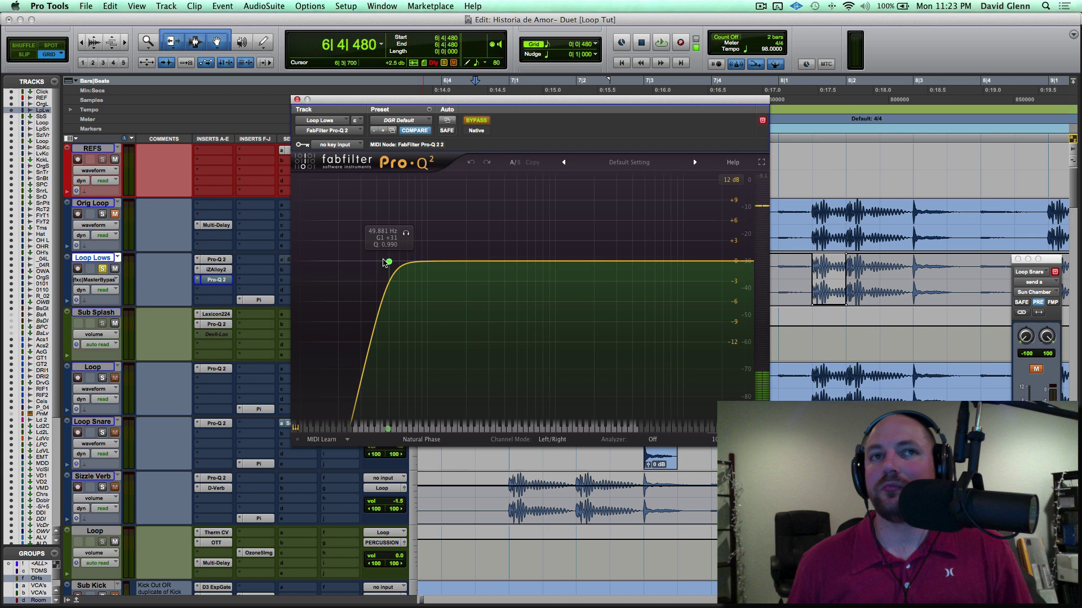
key(space)
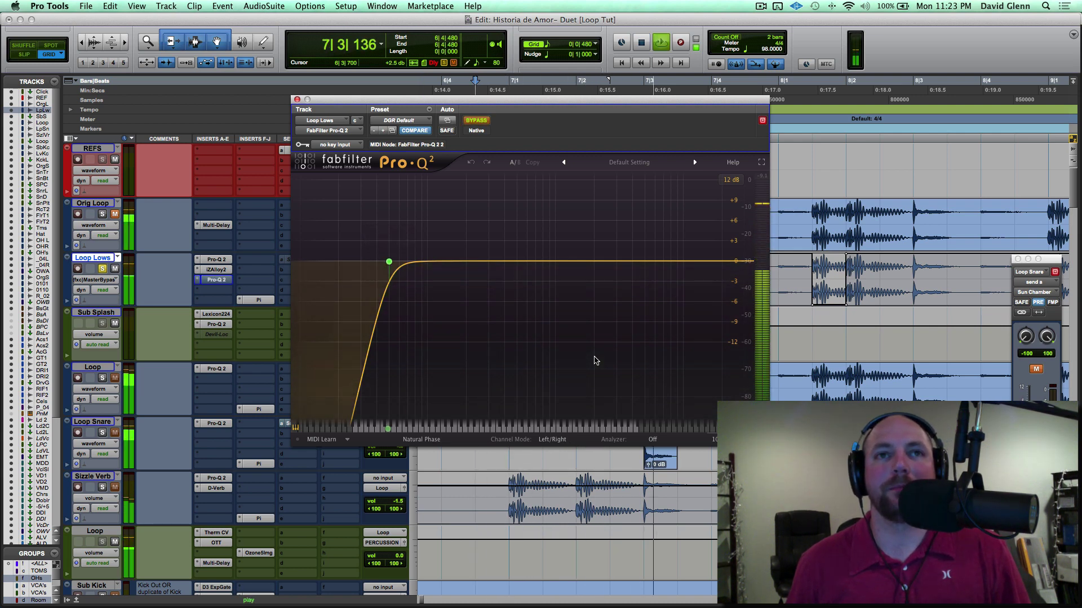
key(space)
click(476, 120)
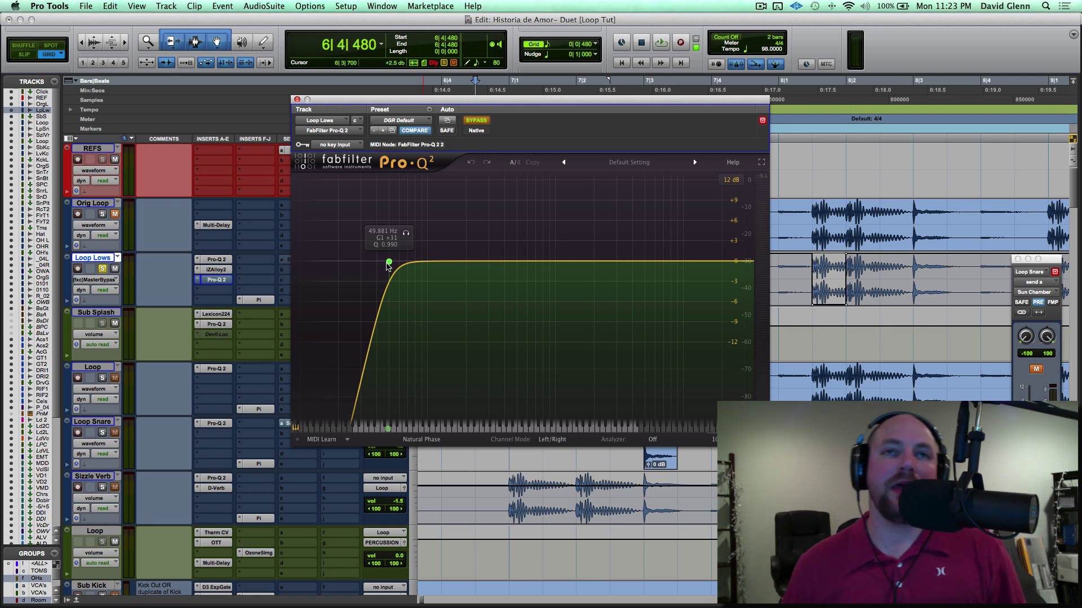
click(297, 99)
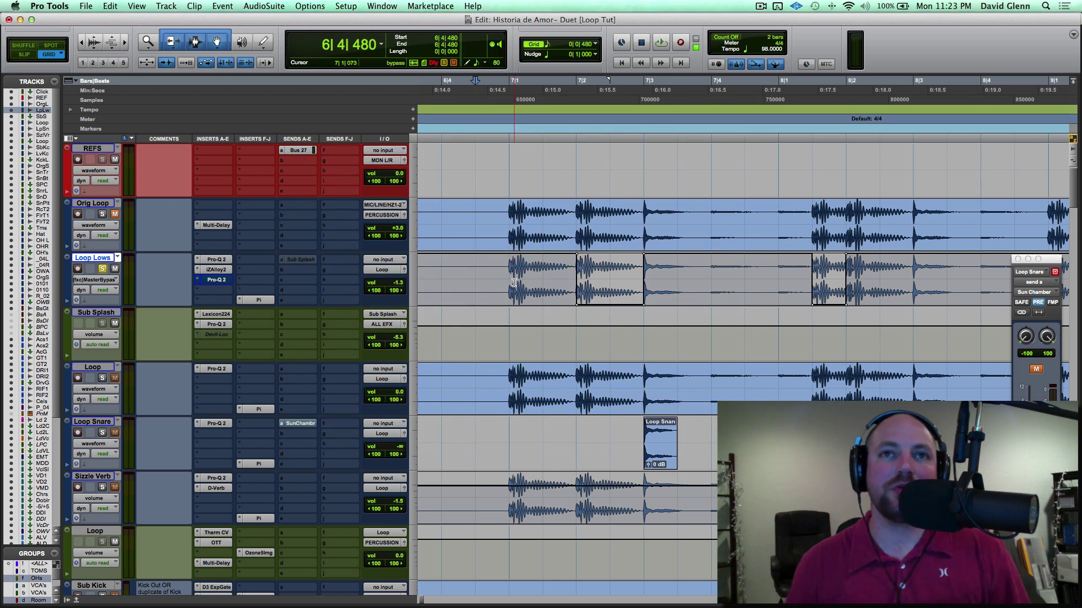
Activate Loop Lows' Sub Splash send, show its snd a mute automation, and play the muted gaps twice.
ctrl+super+click(298, 260)
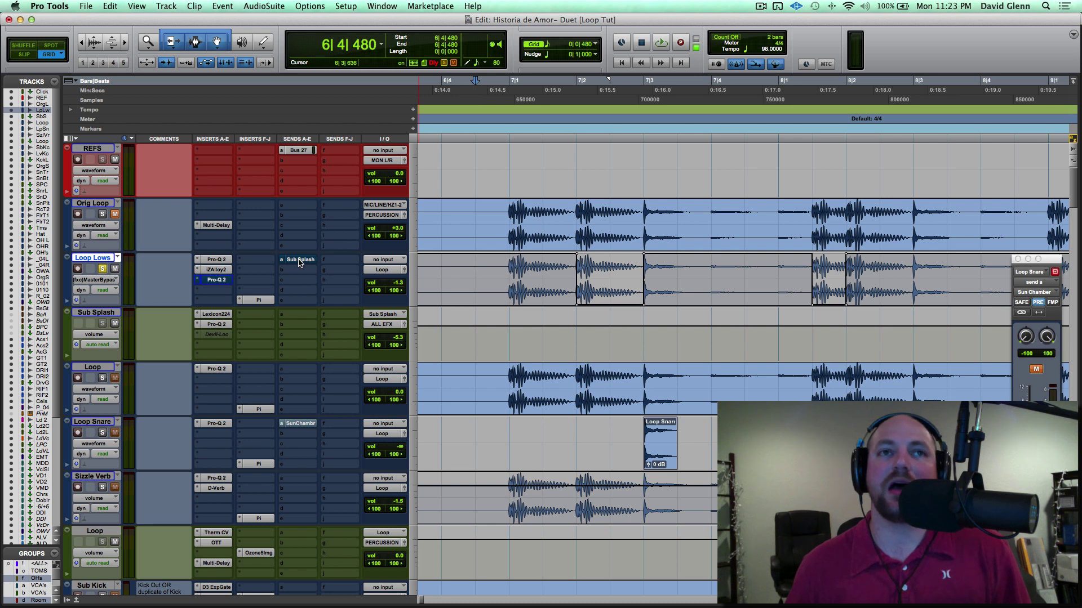
click(298, 260)
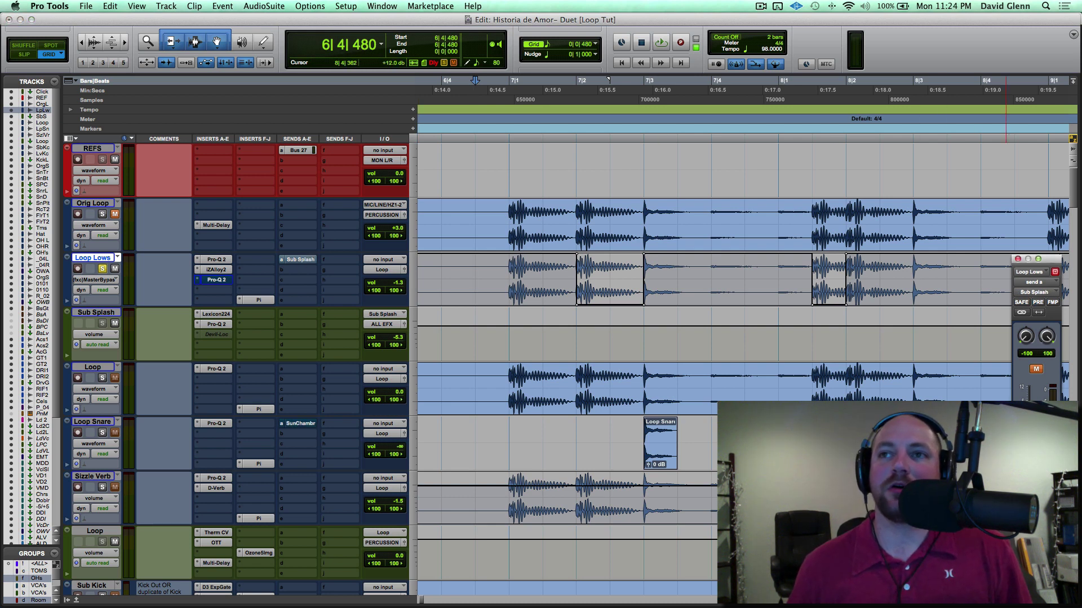
ctrl+super+click(1037, 369)
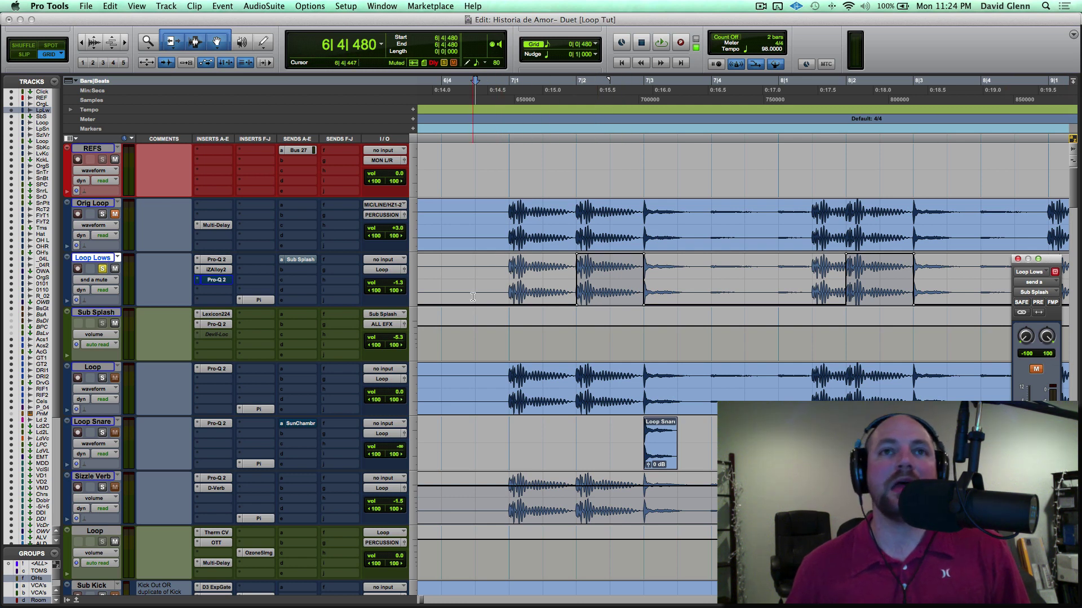
key(space)
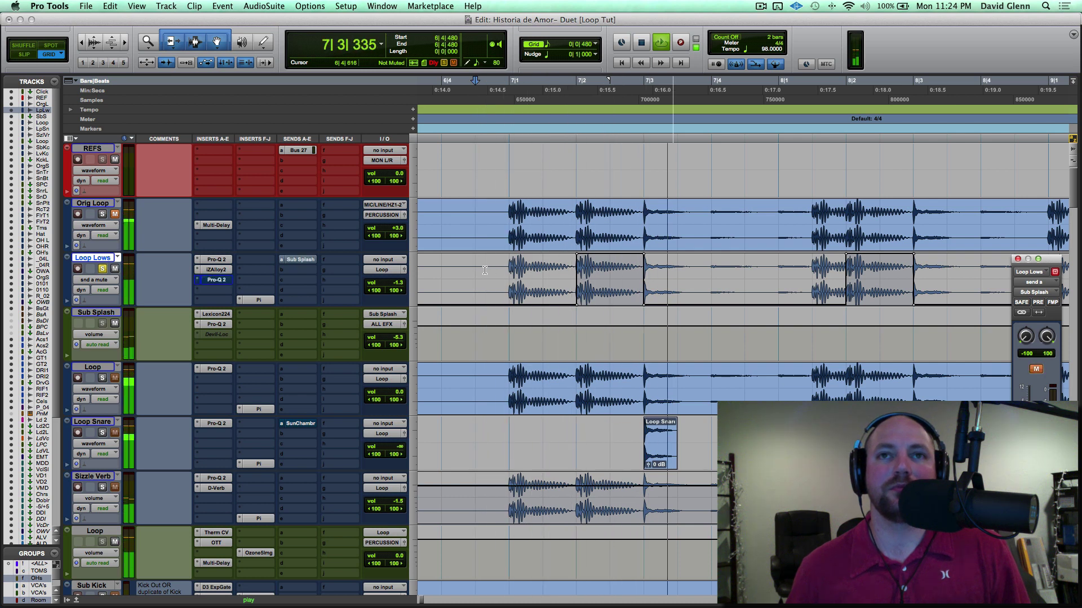
key(space)
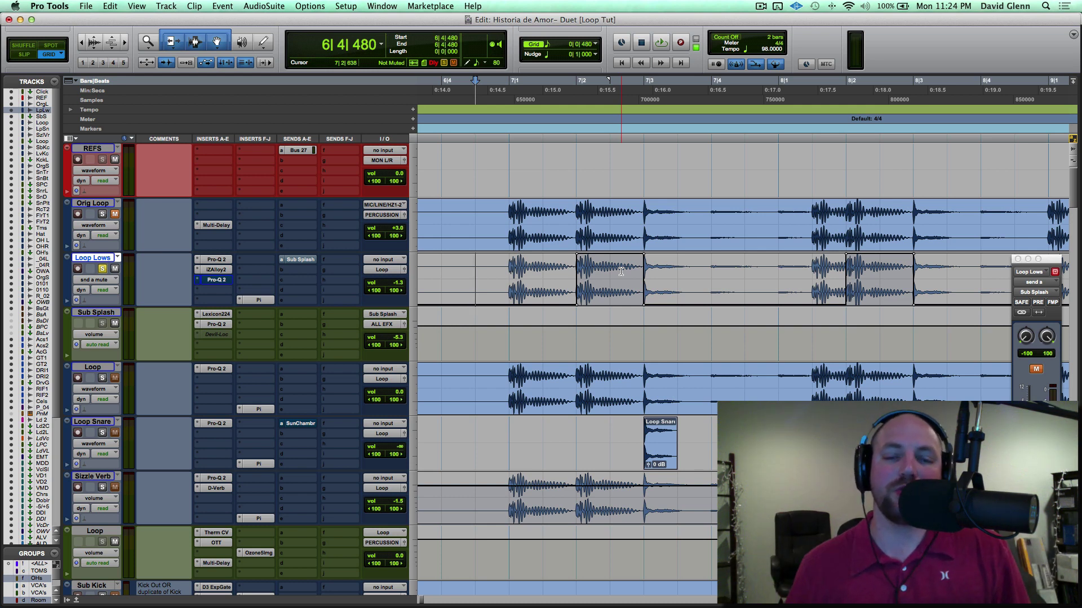
key(space)
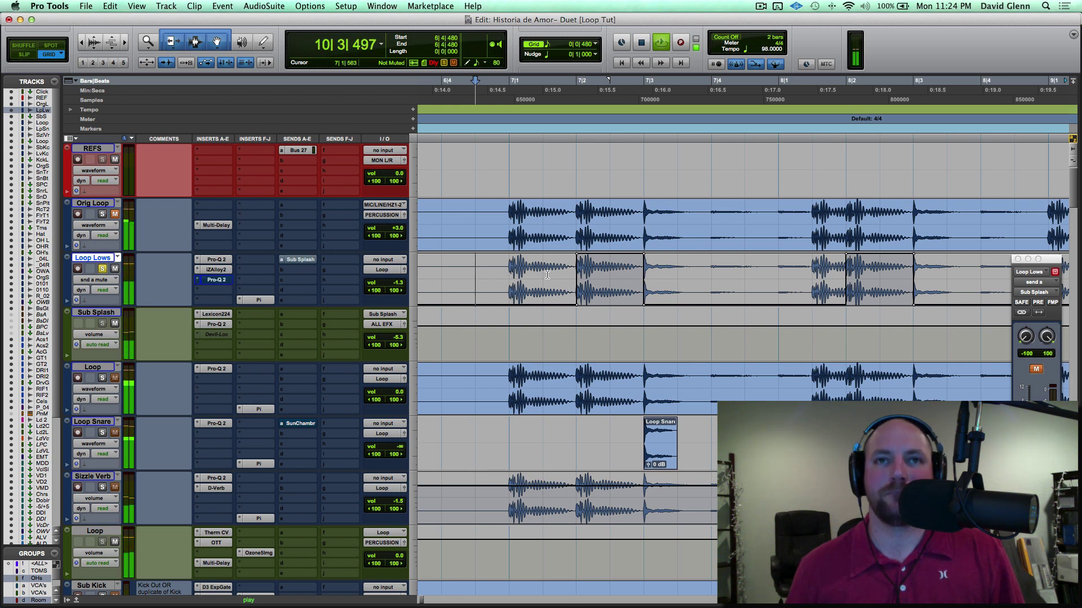
key(space)
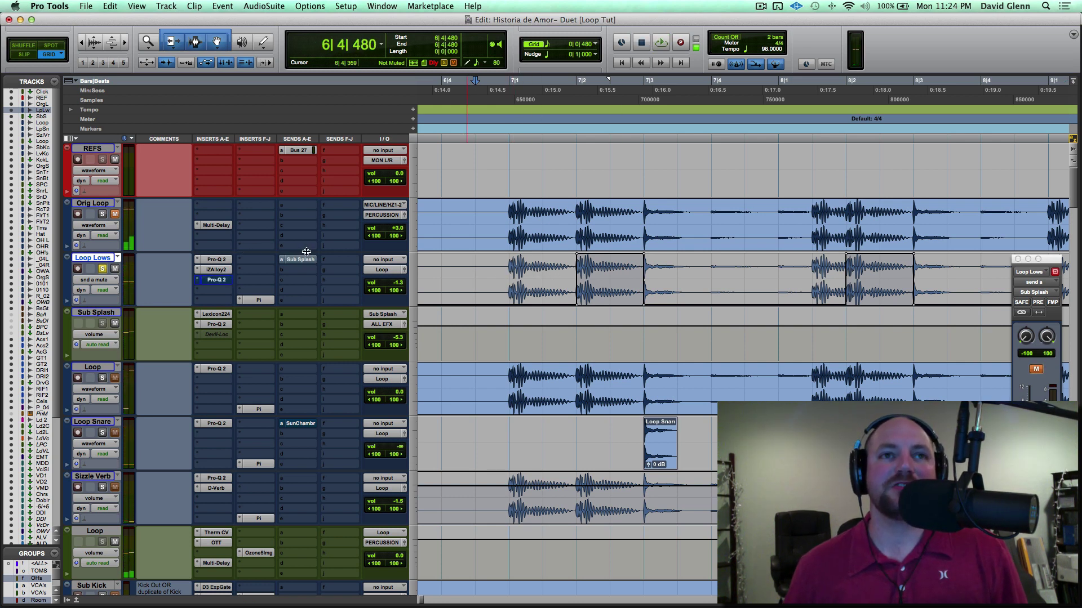
Inspect Sub Splash's Lexicon 224 reverb and its Pro-Q 2 boost near 43 Hz, then close it.
click(102, 313)
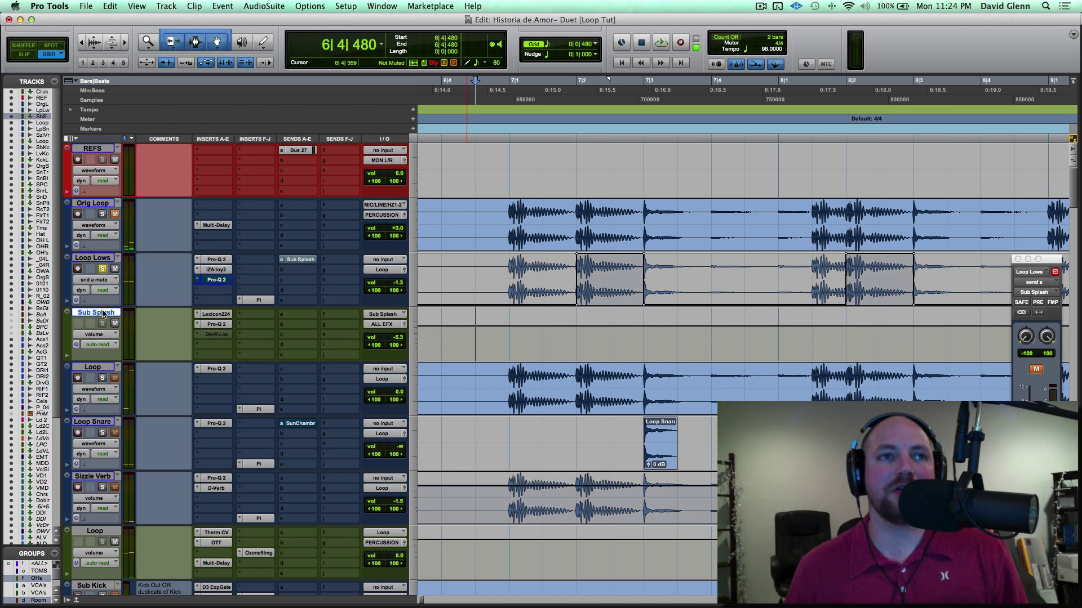
click(215, 315)
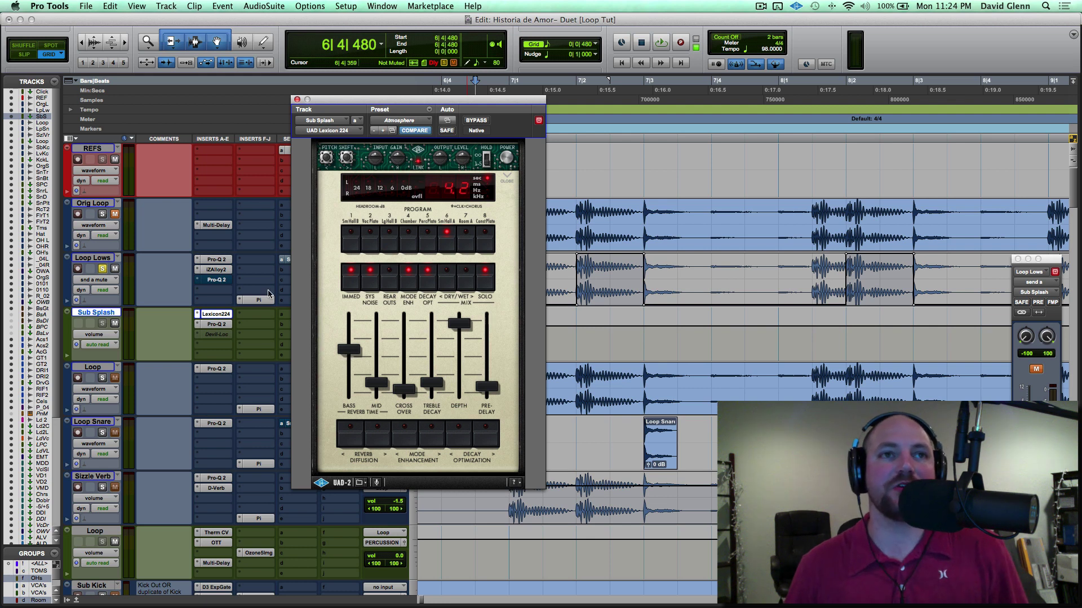
click(217, 325)
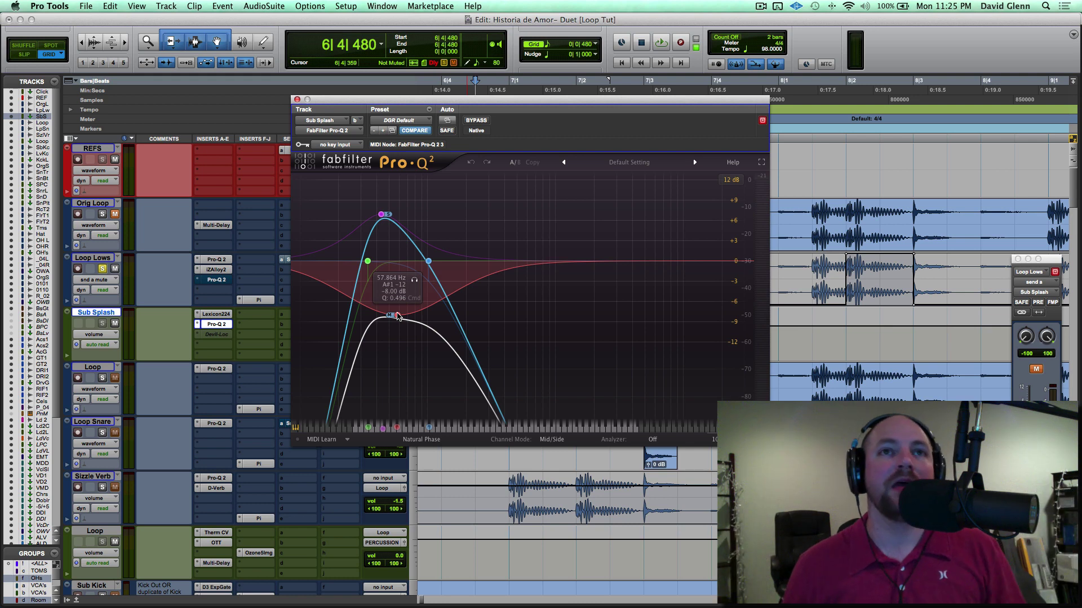
mouse_move(380, 216)
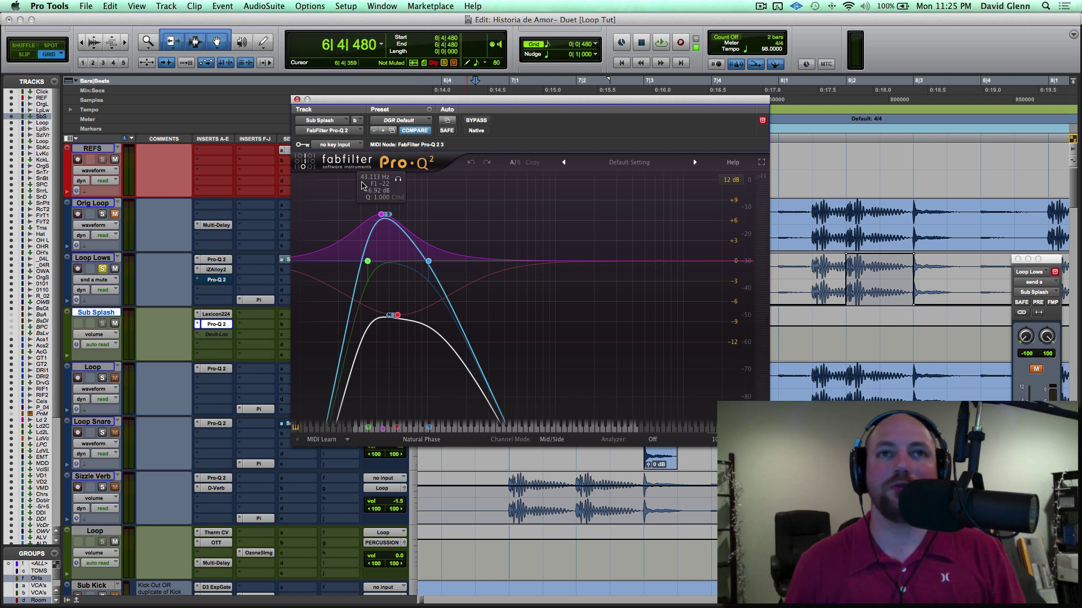
mouse_move(398, 317)
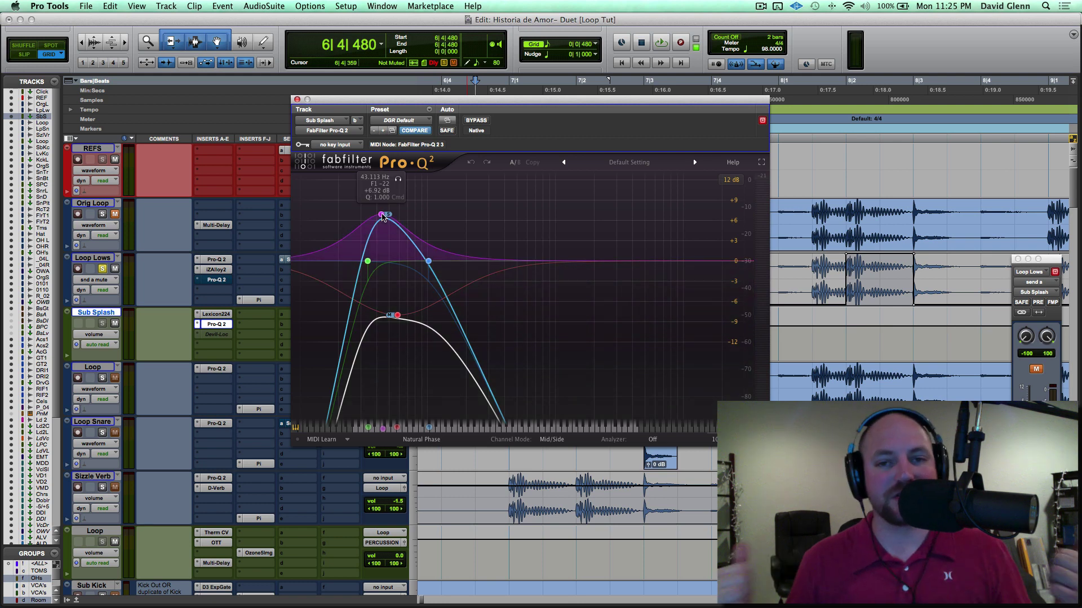
mouse_move(437, 263)
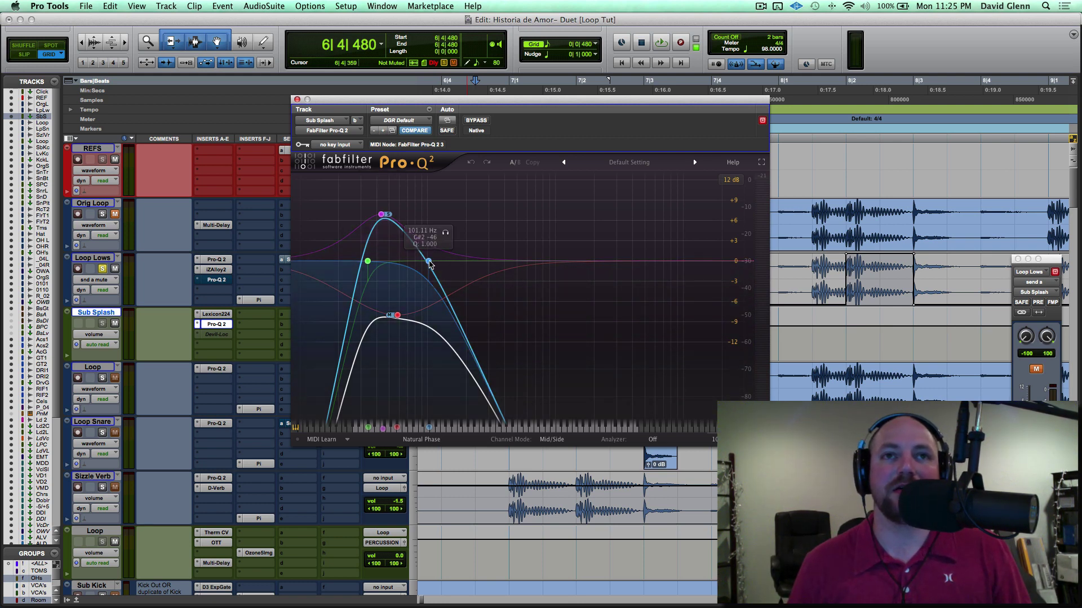
click(297, 100)
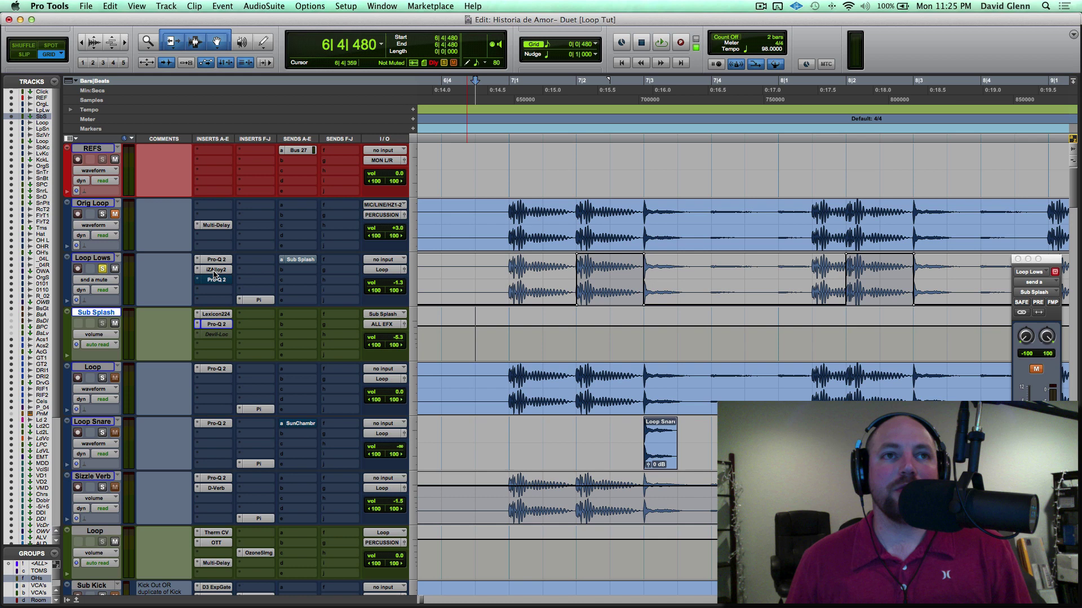
Open Loop Lows' iZotope Alloy 2 insert, which cuts sustain by -13.0 in two bands.
click(215, 270)
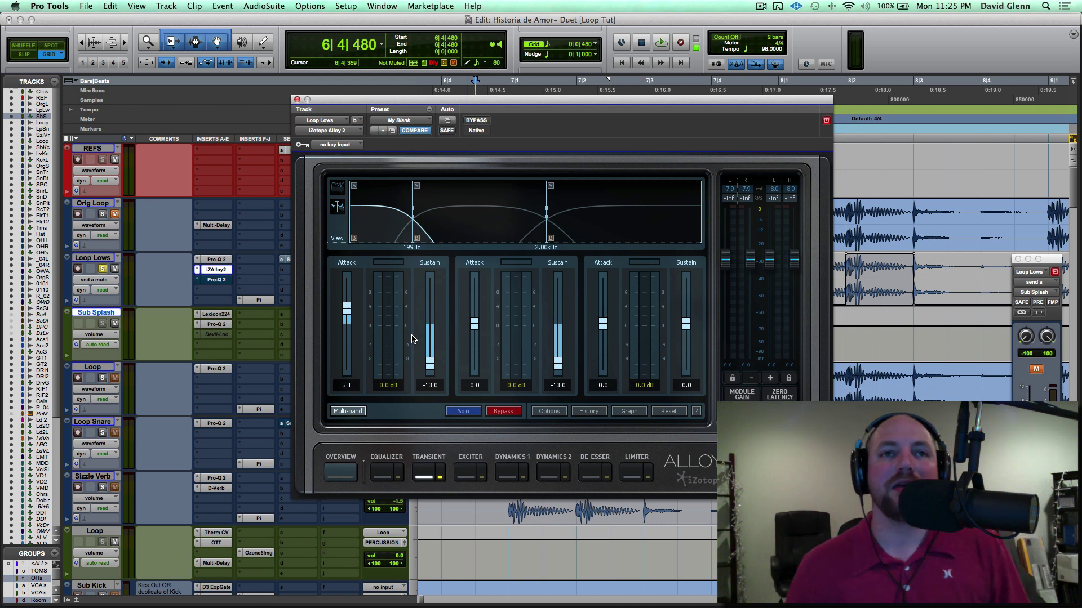
Play Loop Lows with Alloy 2 bypassed, then active, and close the Alloy 2 window.
click(477, 120)
key(space)
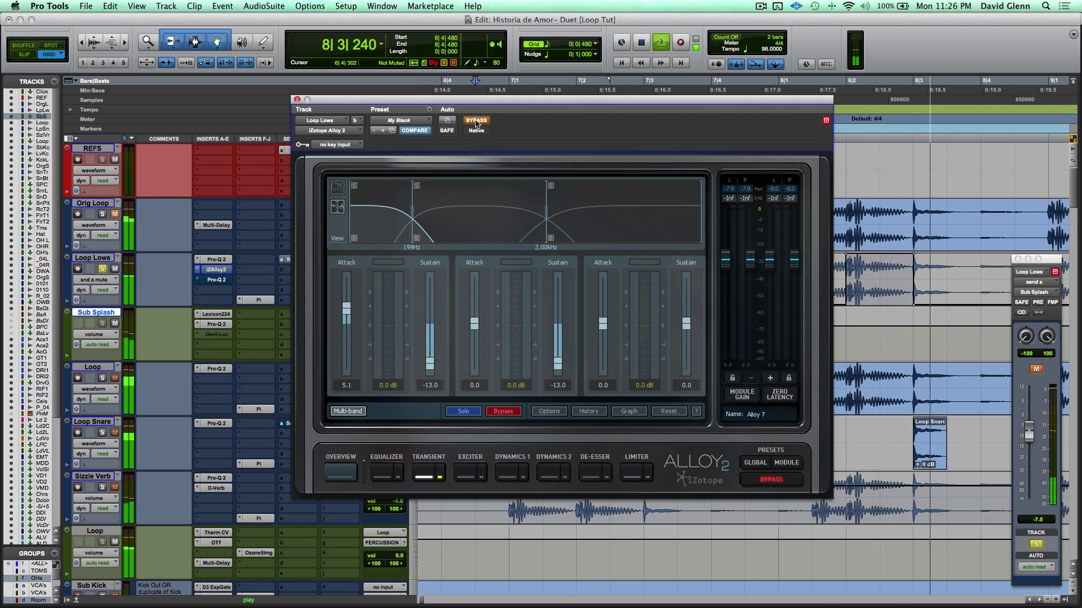
key(space)
click(476, 121)
key(space)
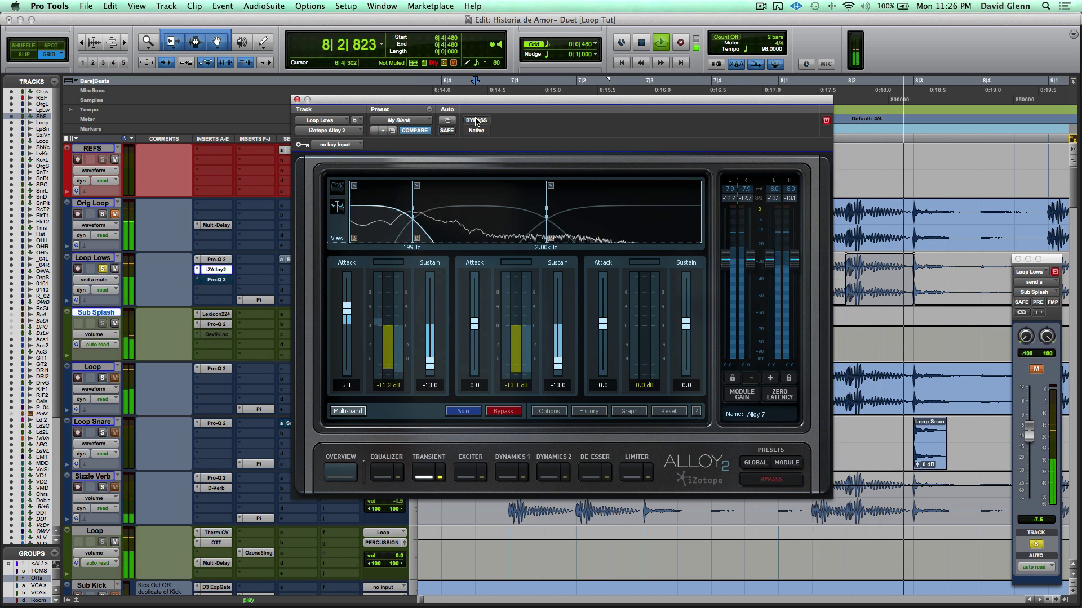
key(space)
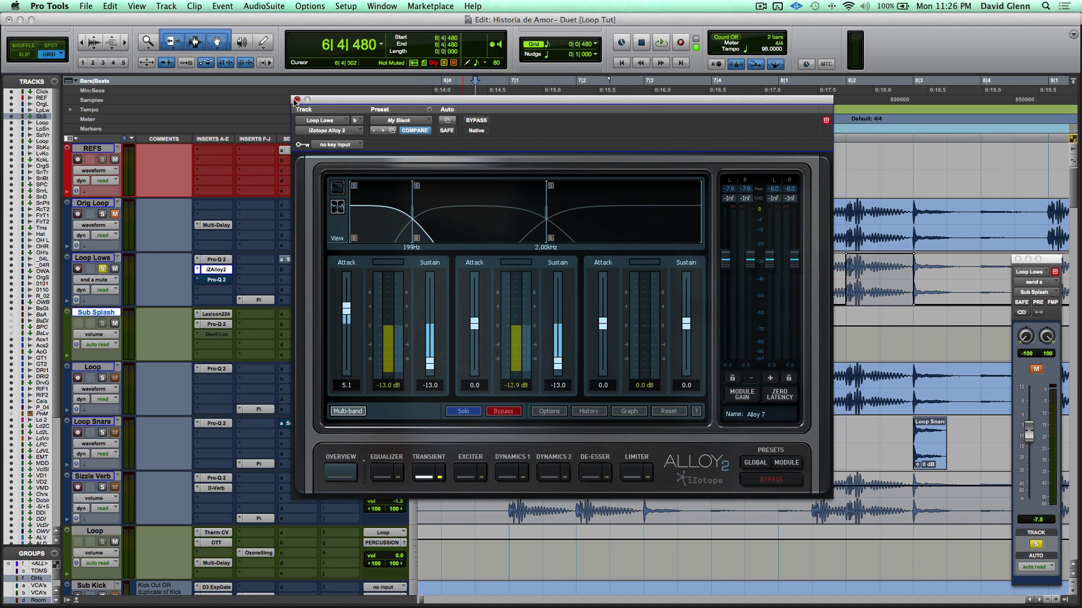
click(296, 100)
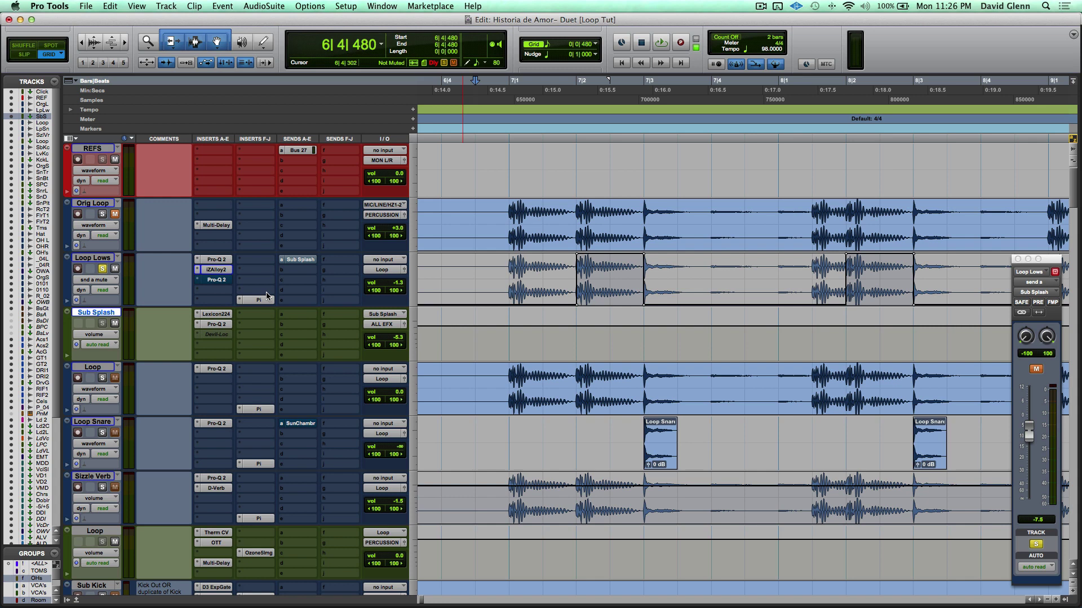
Move the solo from Loop Lows to the Loop track.
click(102, 270)
click(93, 367)
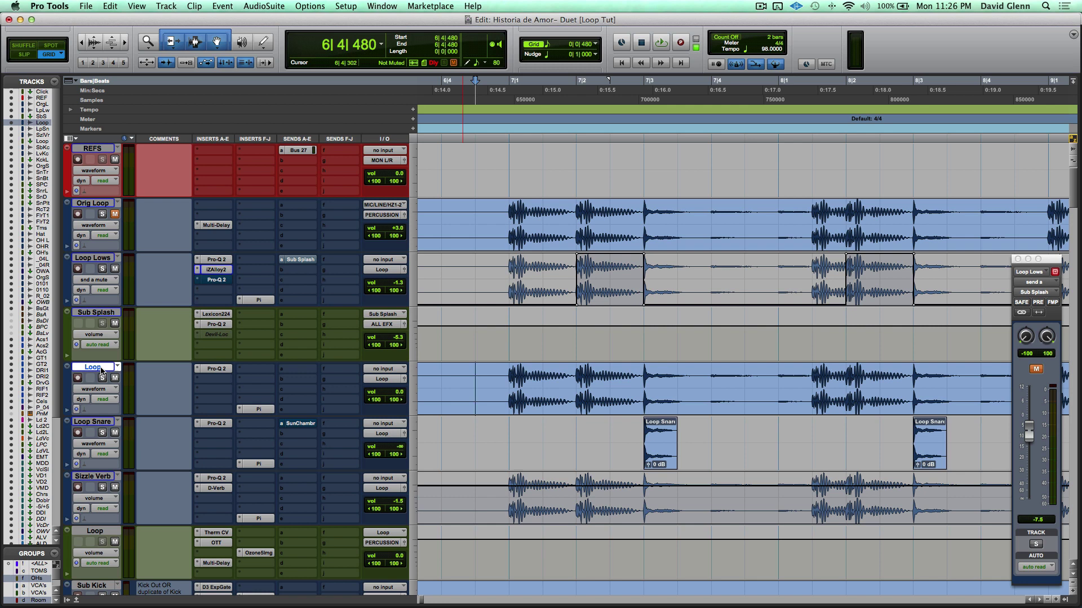
click(102, 378)
Check the Loop track's Pro-Q 2 EQ, play the soloed track, then select Loop Snare.
click(217, 369)
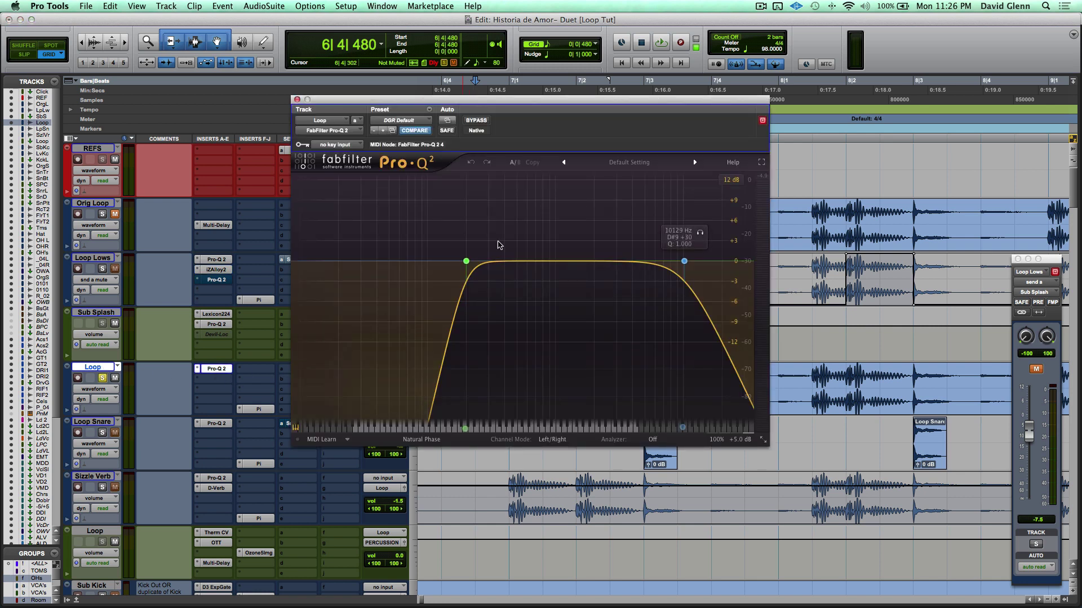
click(297, 100)
key(space)
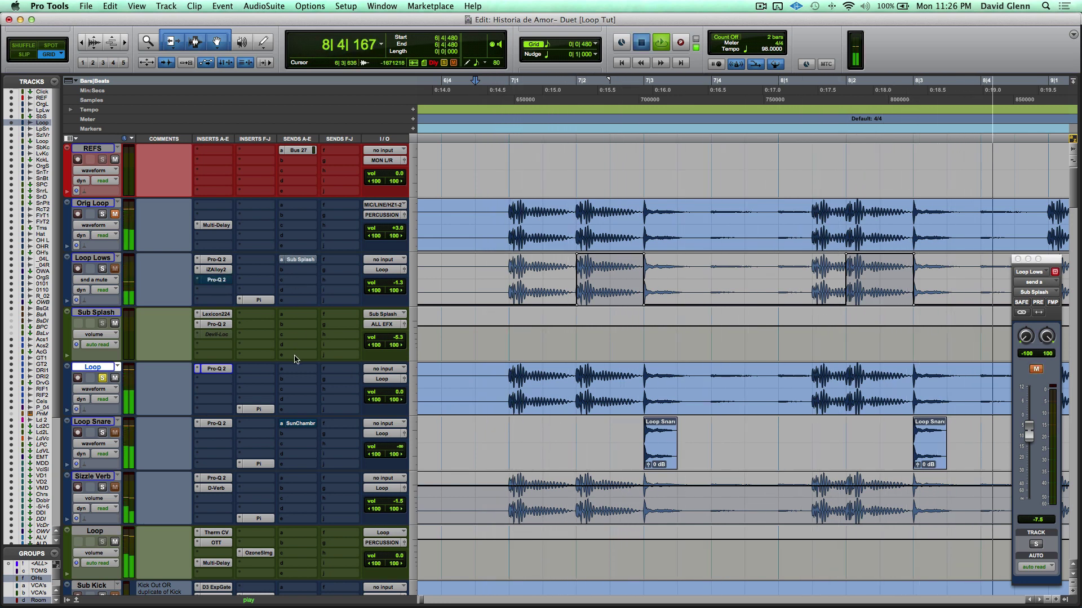
key(space)
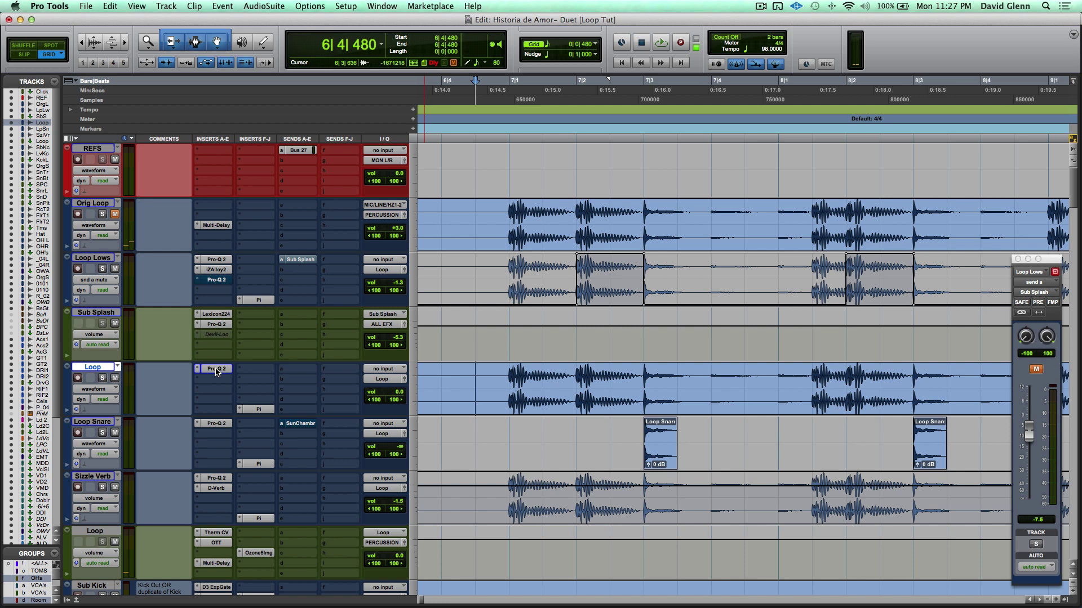
key(semicolon)
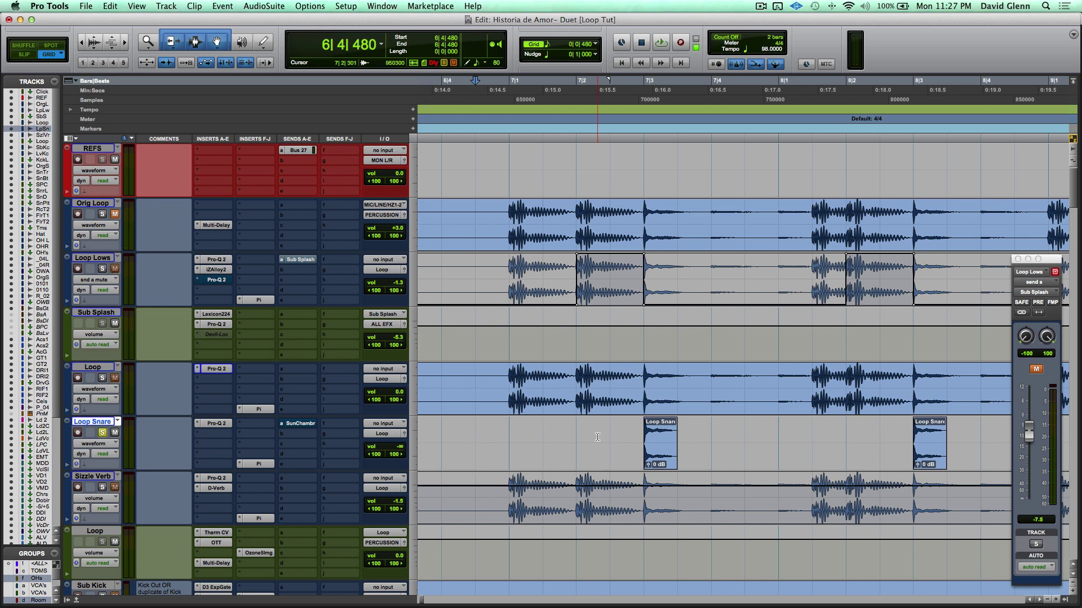
Solo Loop Snare and play it from the start of the snare clip.
key(shift+s)
key(Tab)
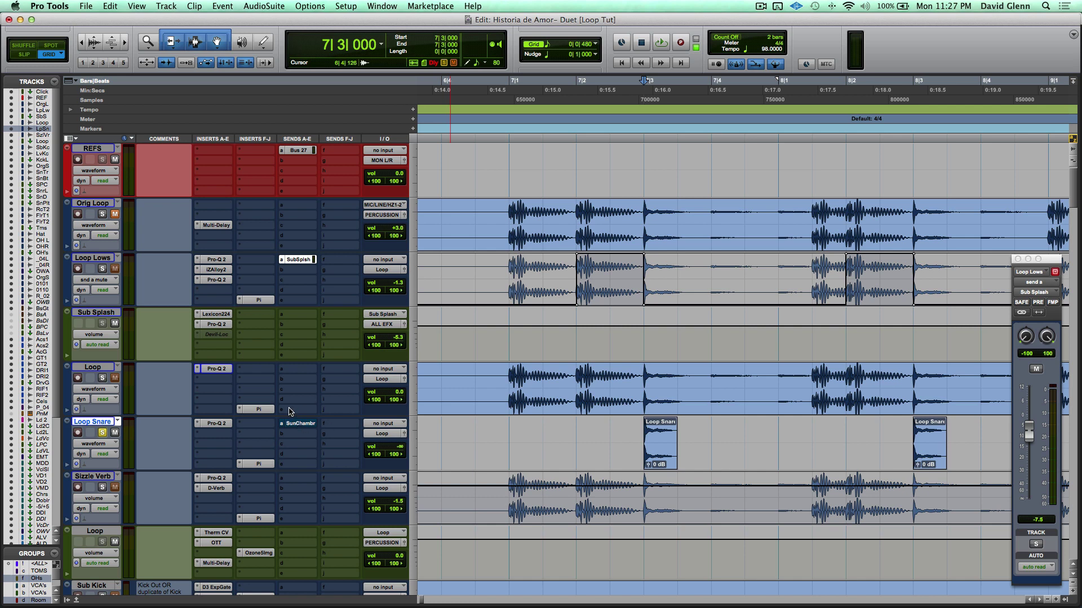
key(space)
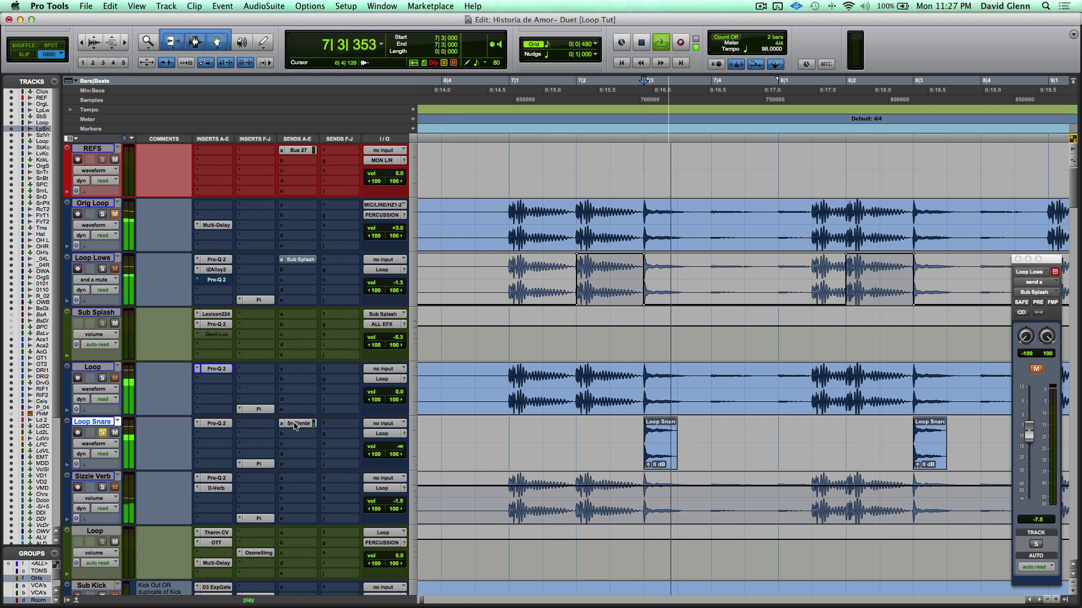
key(space)
key(space)
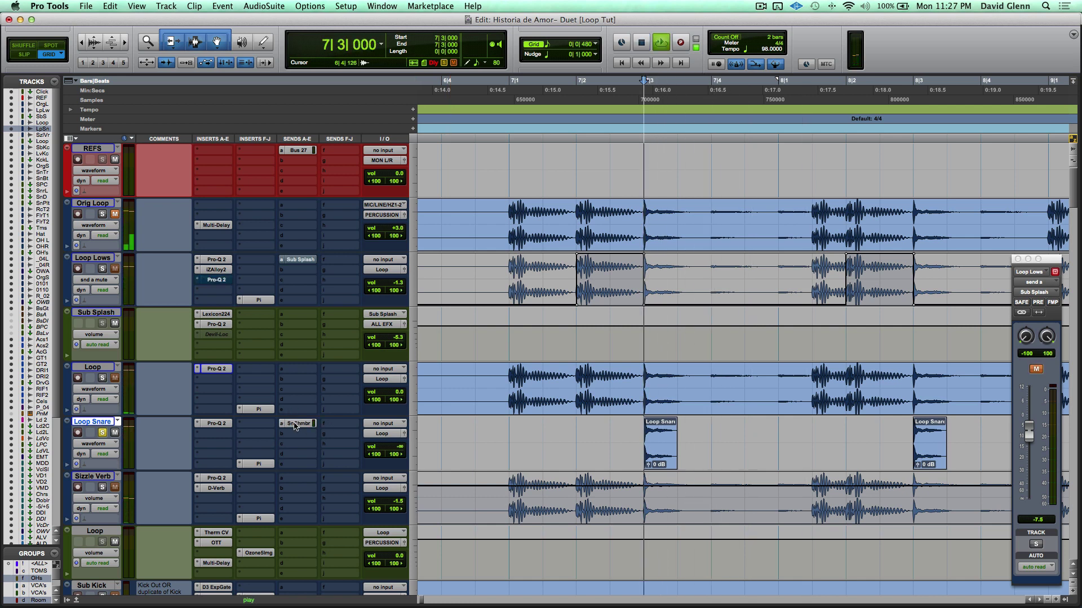
key(space)
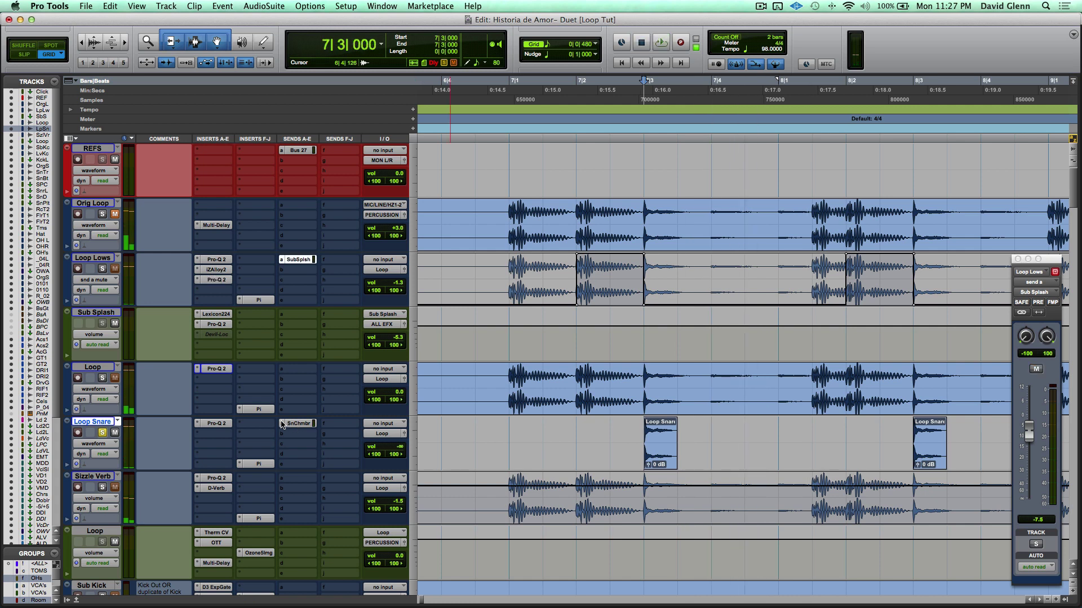
Unsolo Loop Snare, solo Sizzle Verb, and play it briefly from bar 7.
click(102, 433)
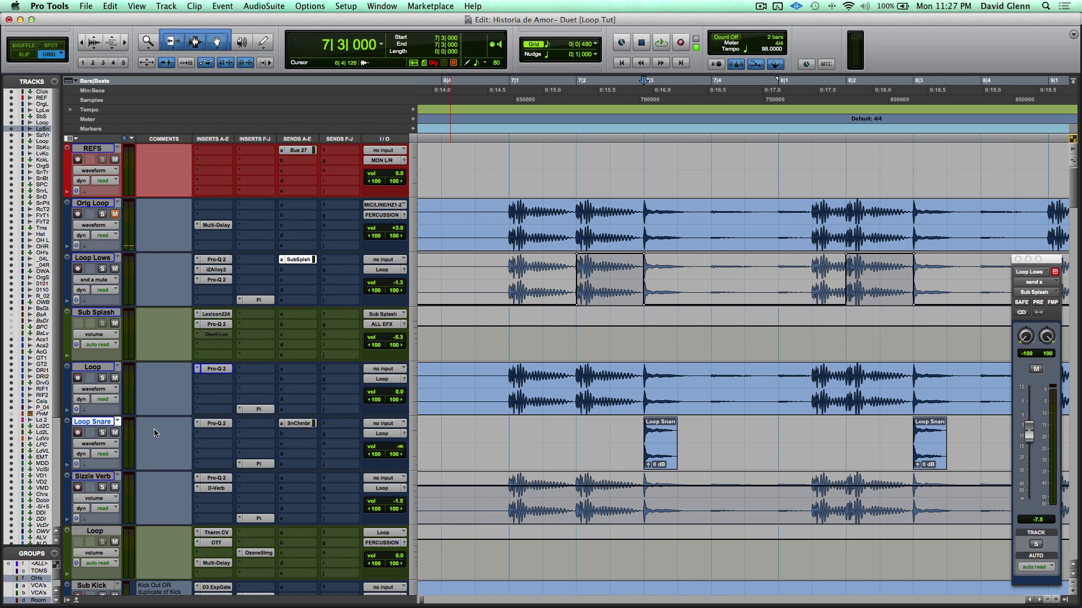
click(86, 478)
key(shift+s)
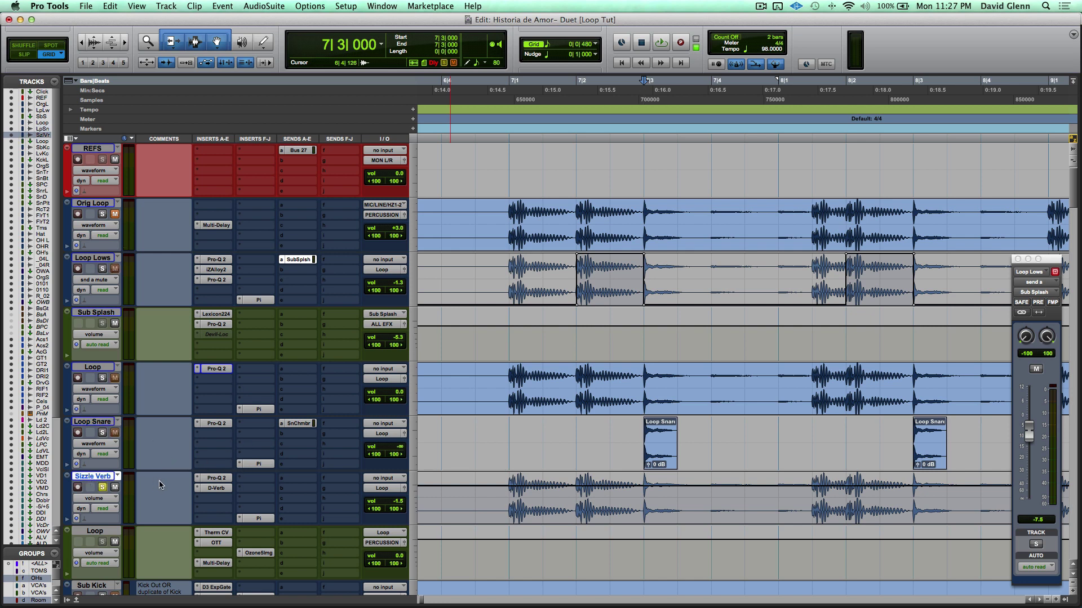
click(213, 488)
click(503, 495)
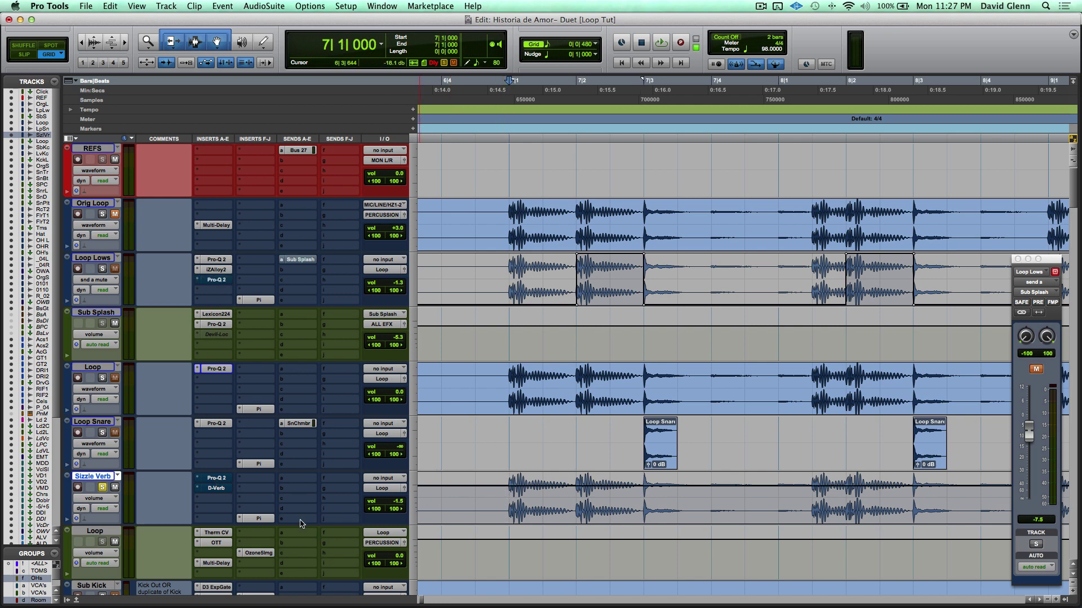
key(space)
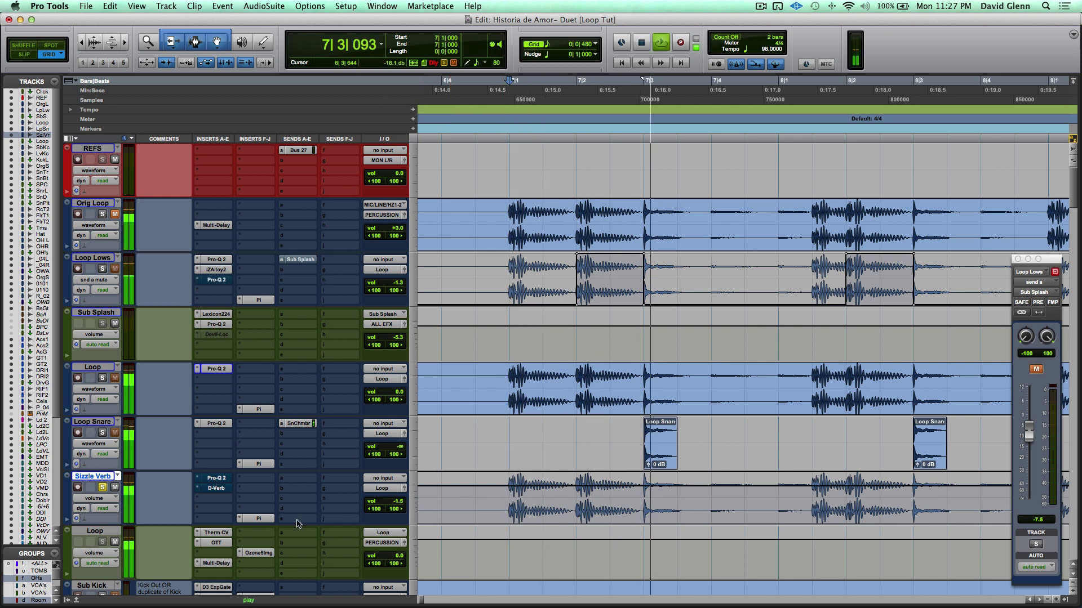
key(space)
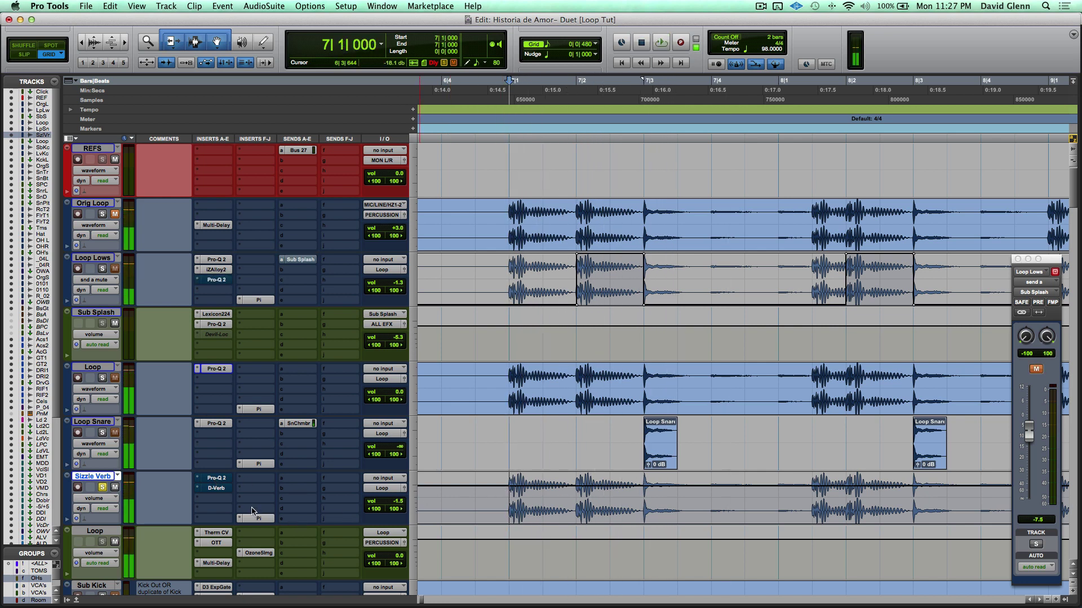
Open Sizzle Verb's Pro-Q 2 EQ and play the track twice to hear the filtered reverb.
click(217, 479)
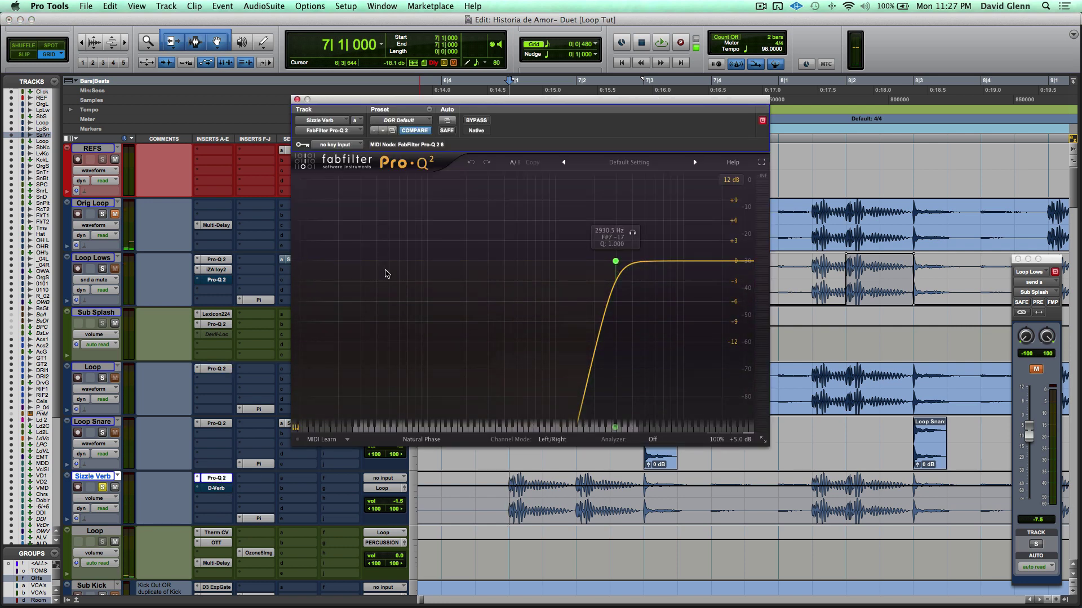
key(space)
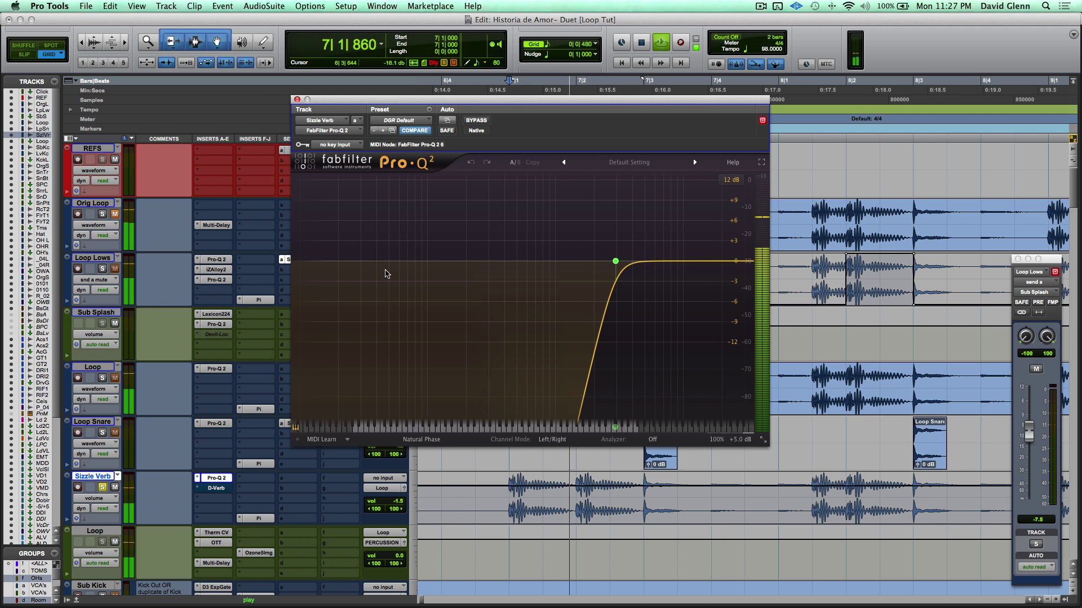
key(space)
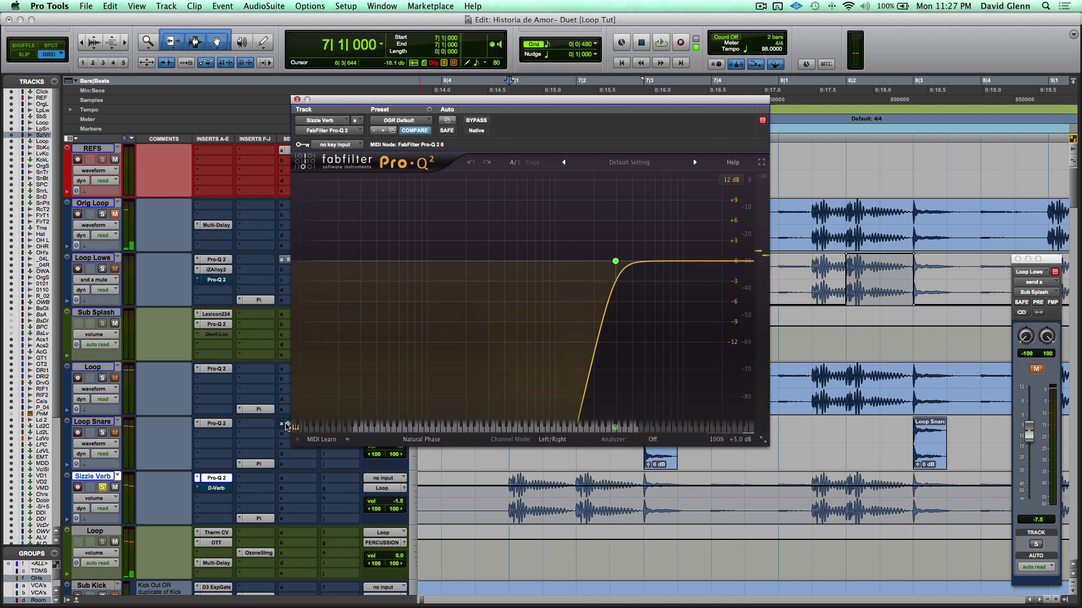
key(space)
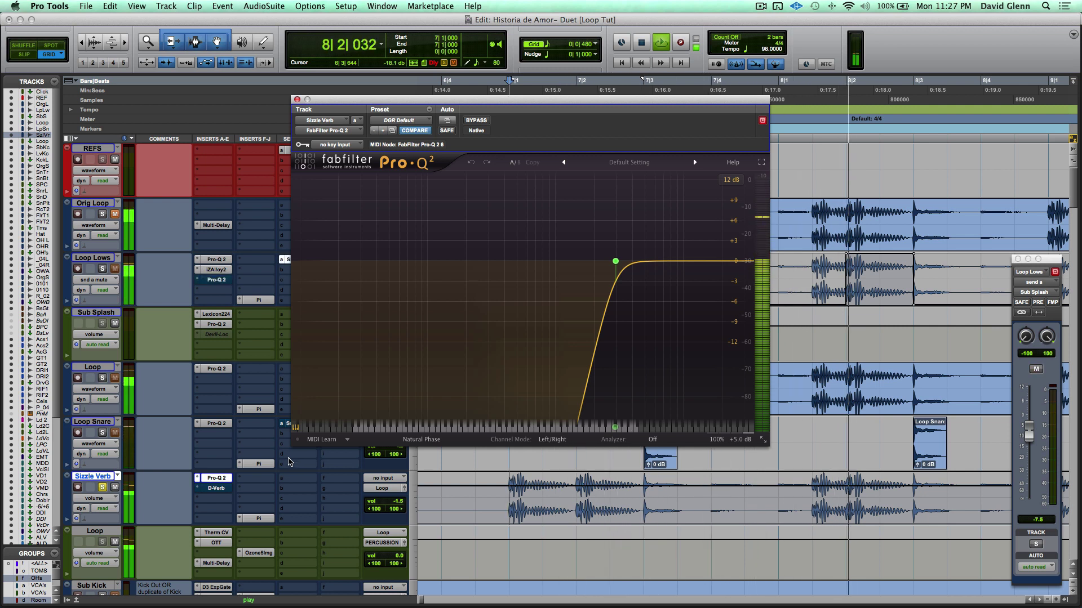
key(space)
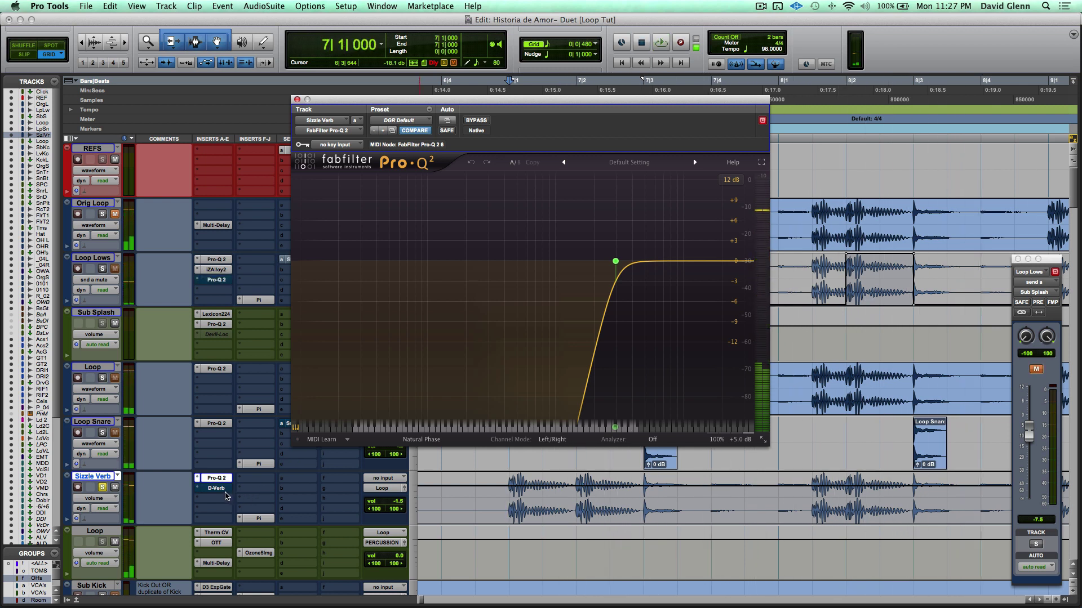
Audition the D-Verb large hall with 4.5 sec decay, then unsolo Sizzle Verb and close the plugin.
click(218, 489)
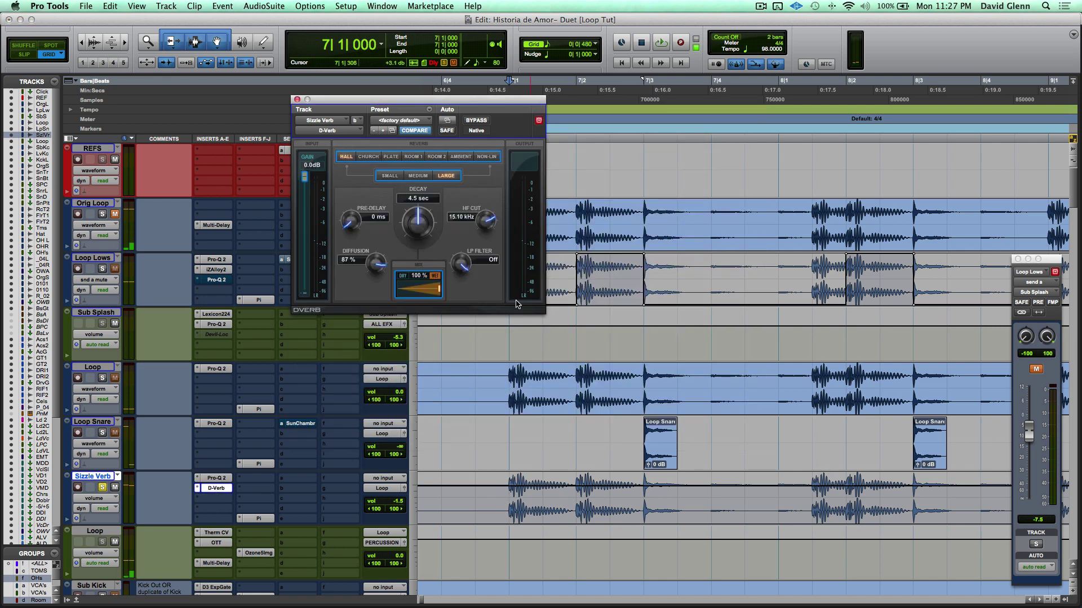
key(space)
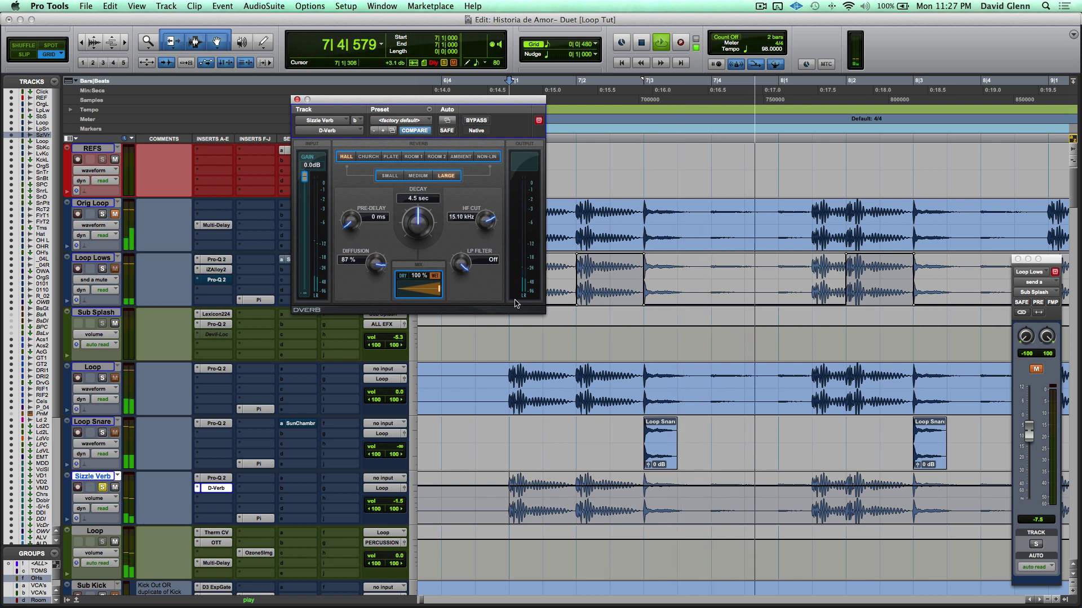
key(space)
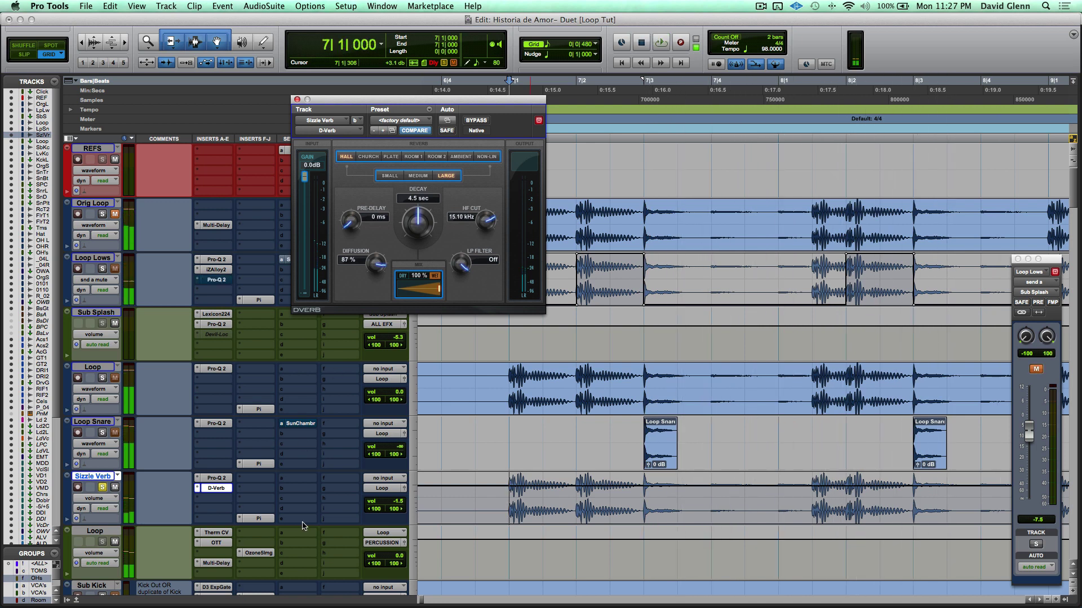
click(103, 488)
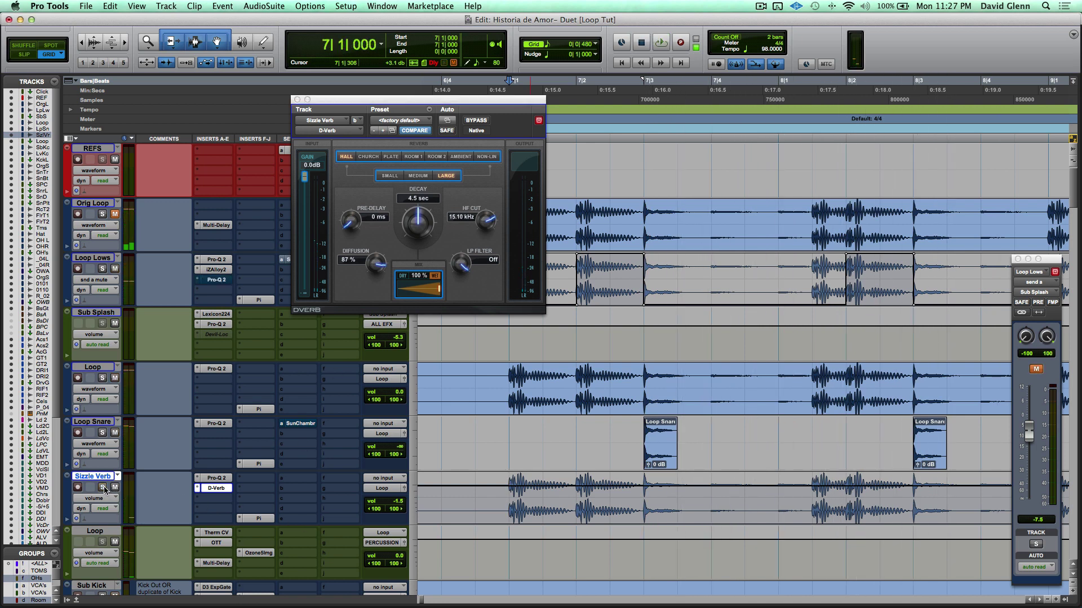
click(296, 100)
Select the Loop bus and open its Culture Vulture saturation, moving the window left.
scroll(308, 430, down, 2)
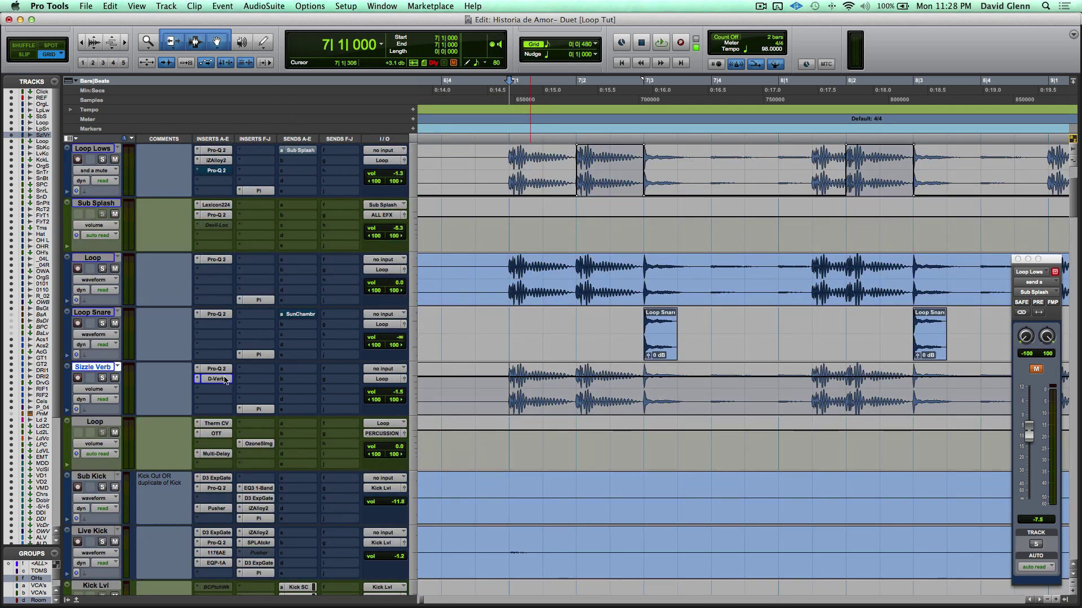
click(96, 421)
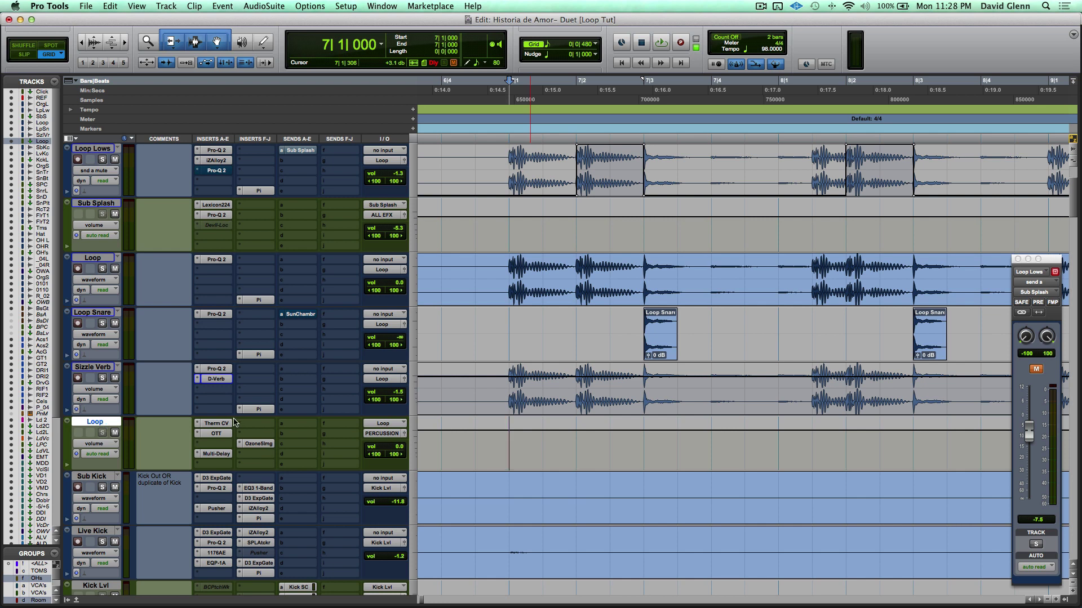
click(207, 425)
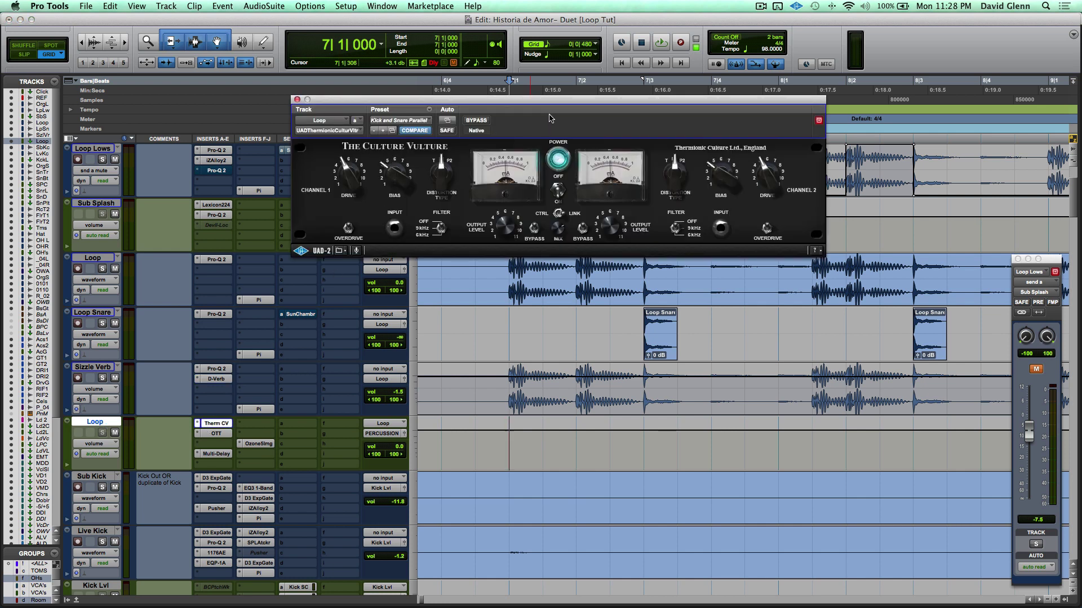
drag(523, 101, 442, 102)
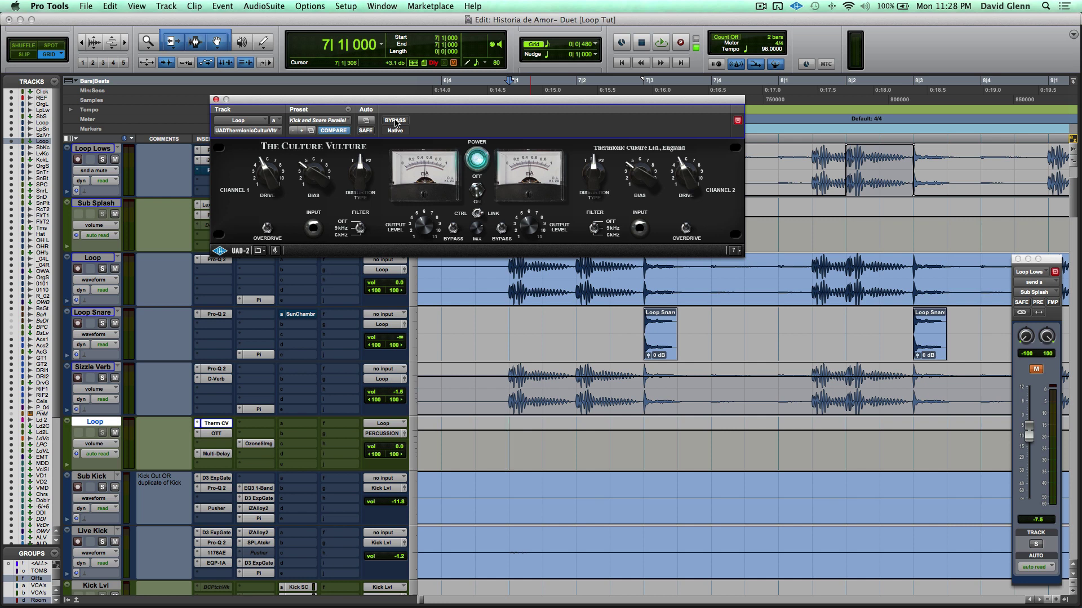
Bypass the OTT and Culture Vulture on the Loop bus and play the loop.
super+click(216, 434)
super+click(216, 424)
key(space)
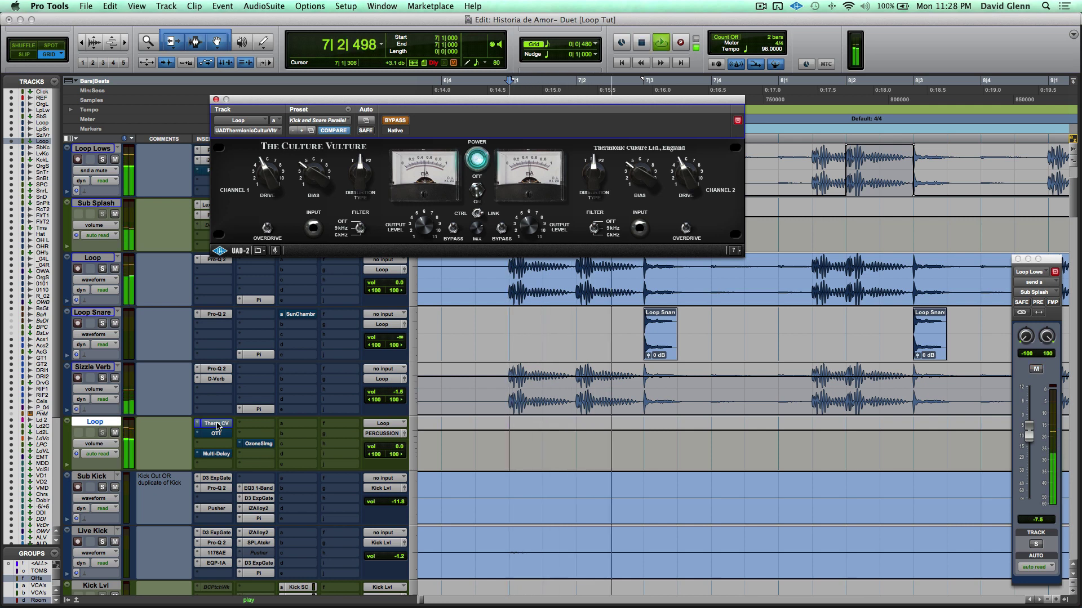
key(space)
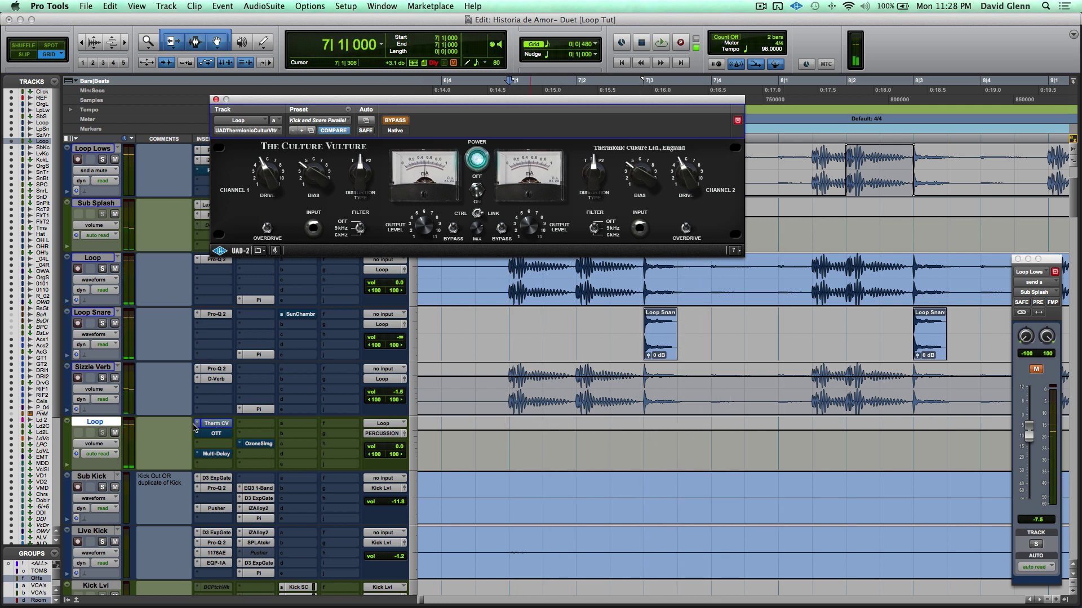
Solo Loop Lows through Sizzle Verb and compare the loop with saturation bypassed and active.
scroll(94, 423, up, 4)
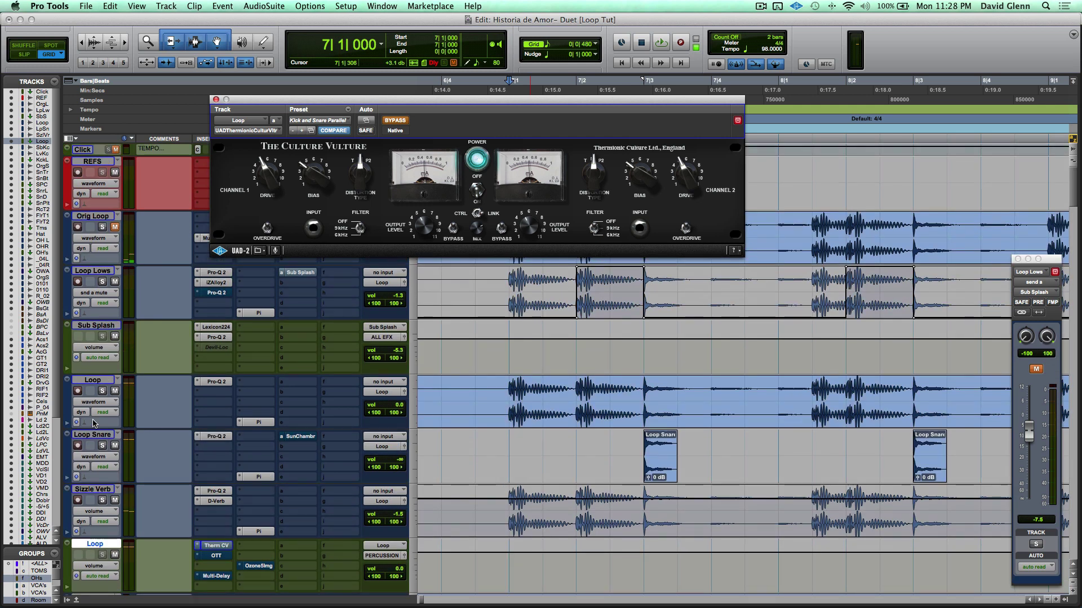
drag(95, 270, 93, 489)
click(102, 282)
scroll(307, 364, down, 4)
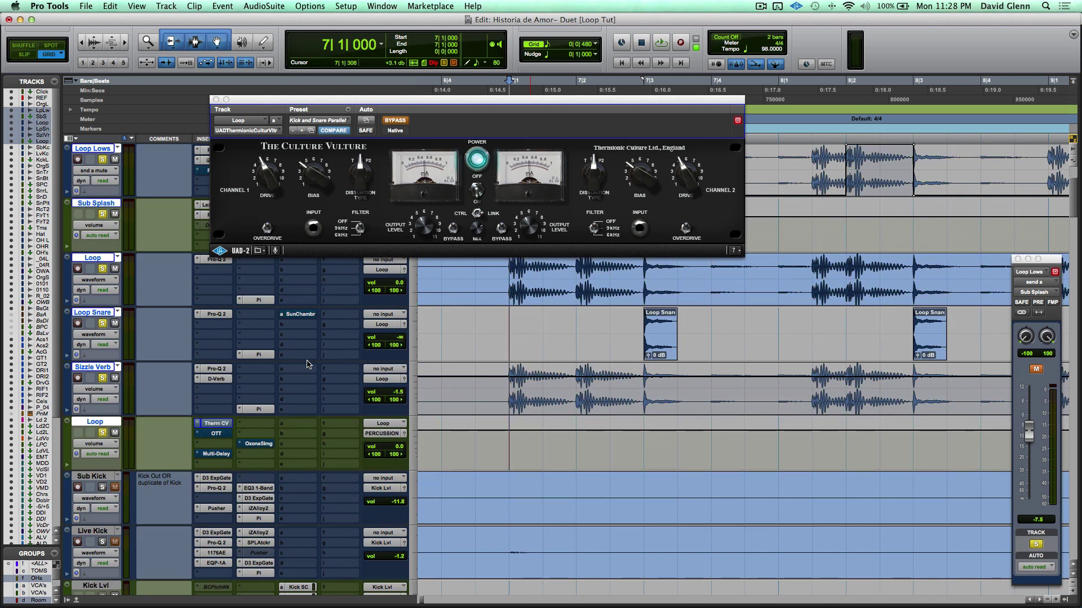
key(space)
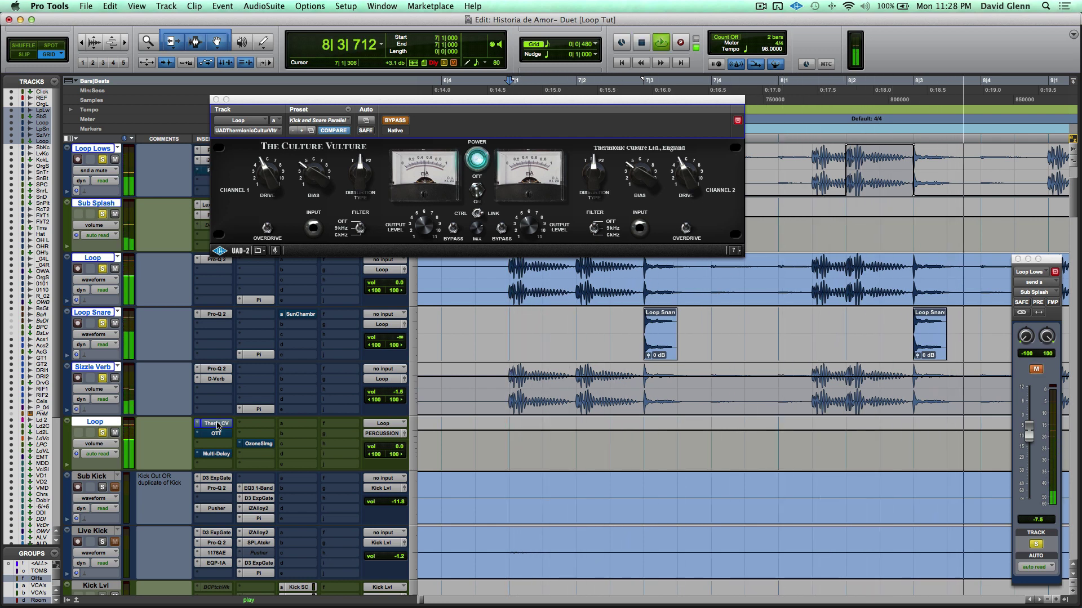
key(space)
super+click(216, 425)
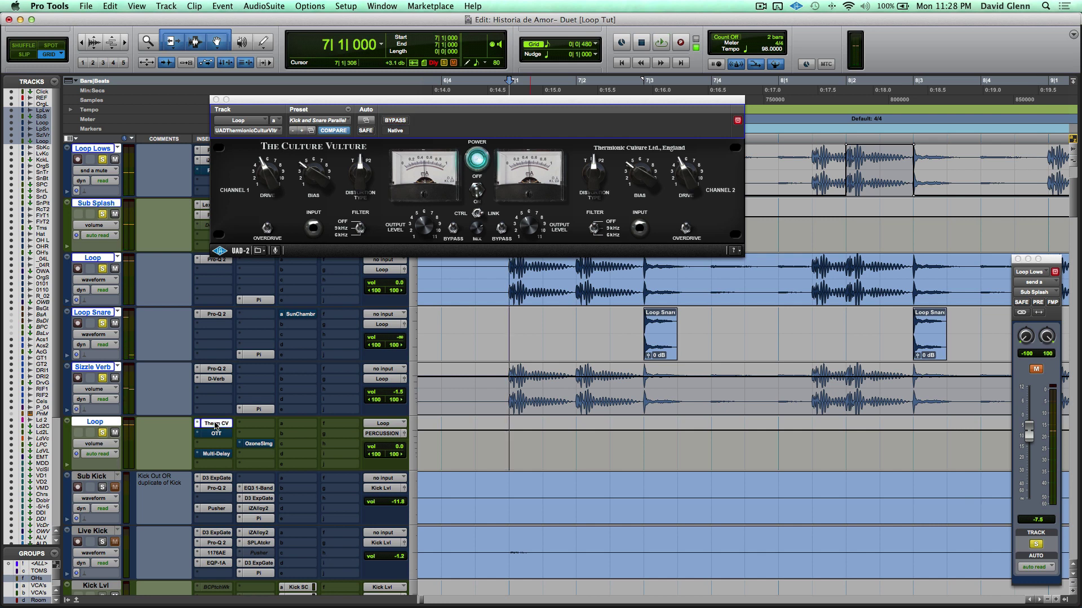
key(space)
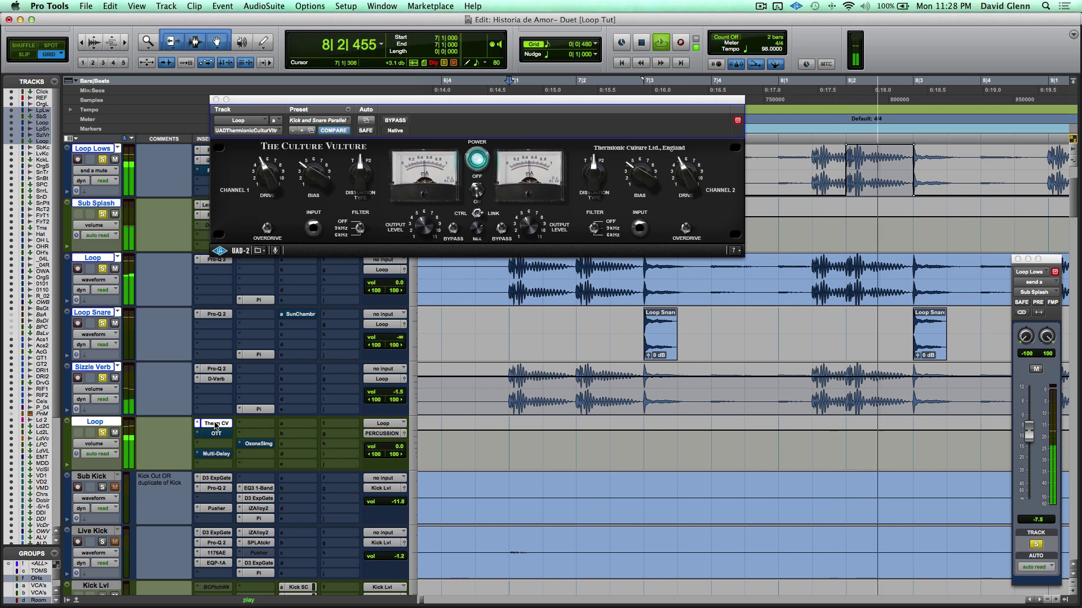
key(space)
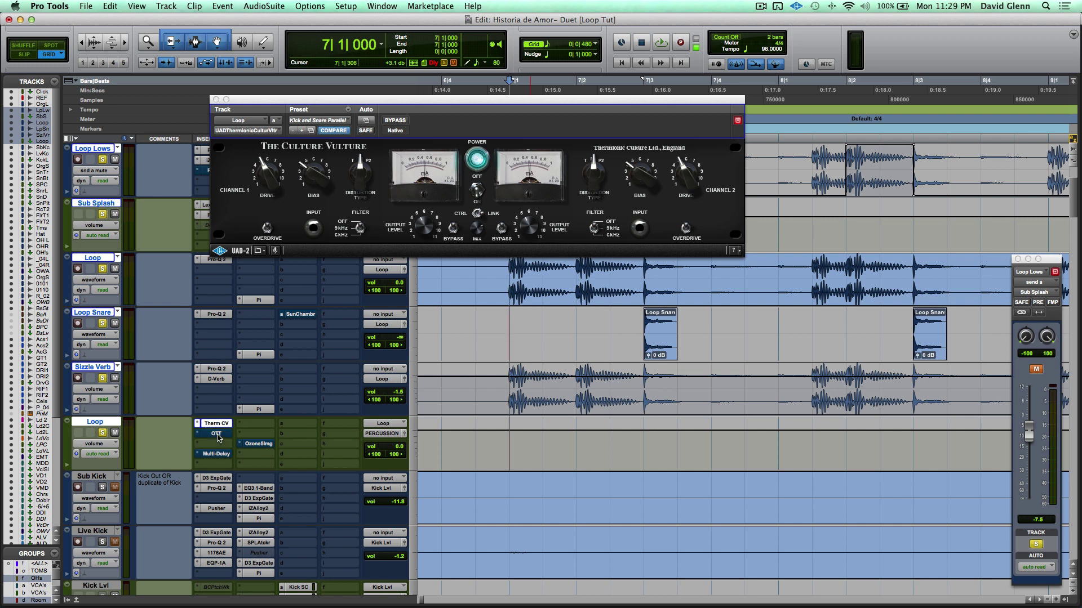
Play the loop while switching the OTT compressor (12% depth, 100% time) on, off and on.
click(218, 434)
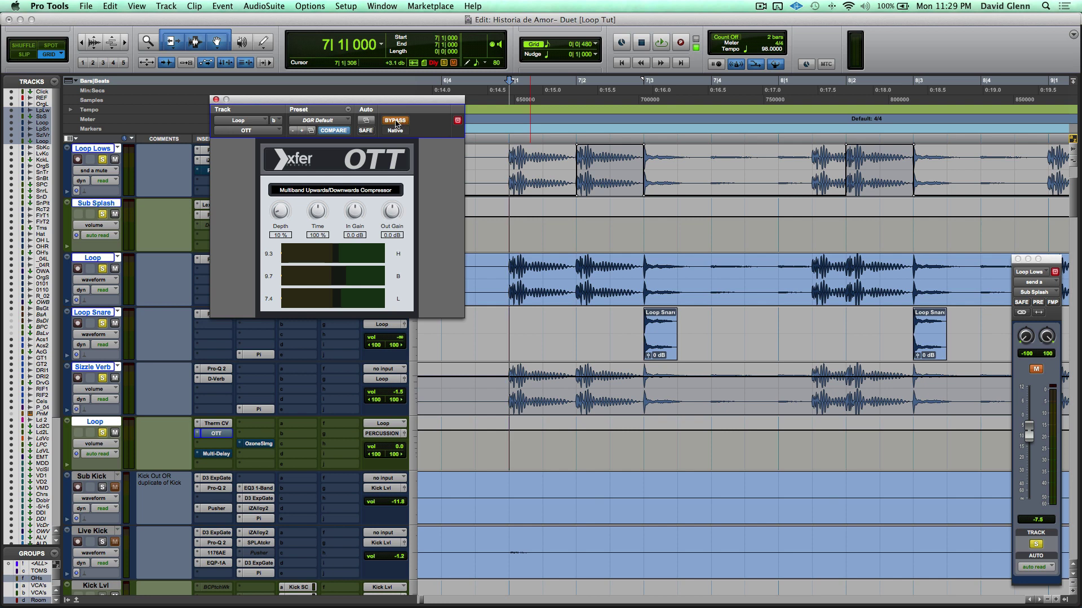
key(space)
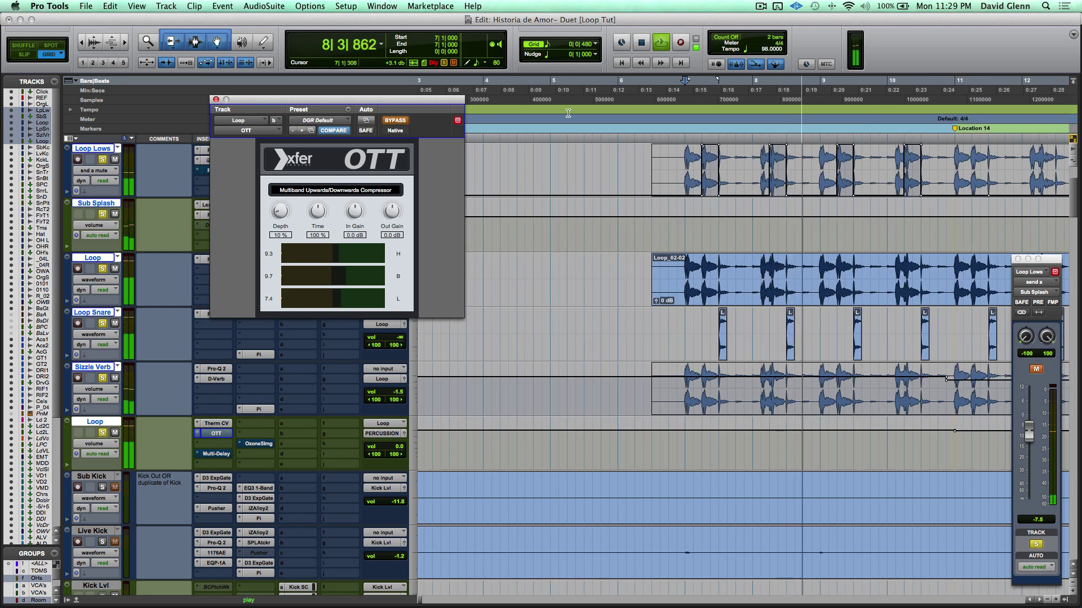
key(r)
key(r)
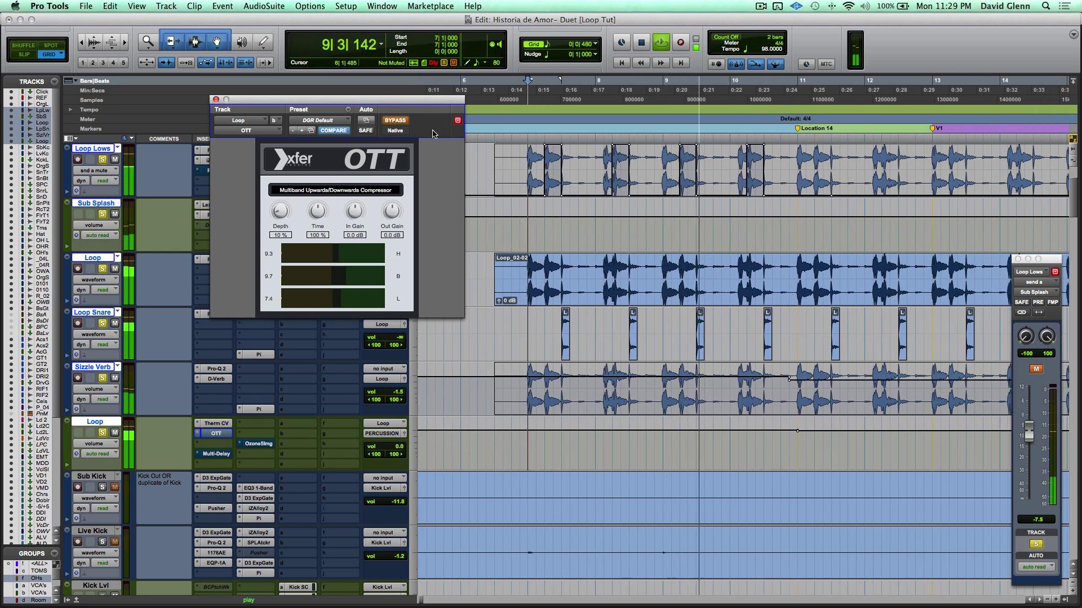
click(396, 120)
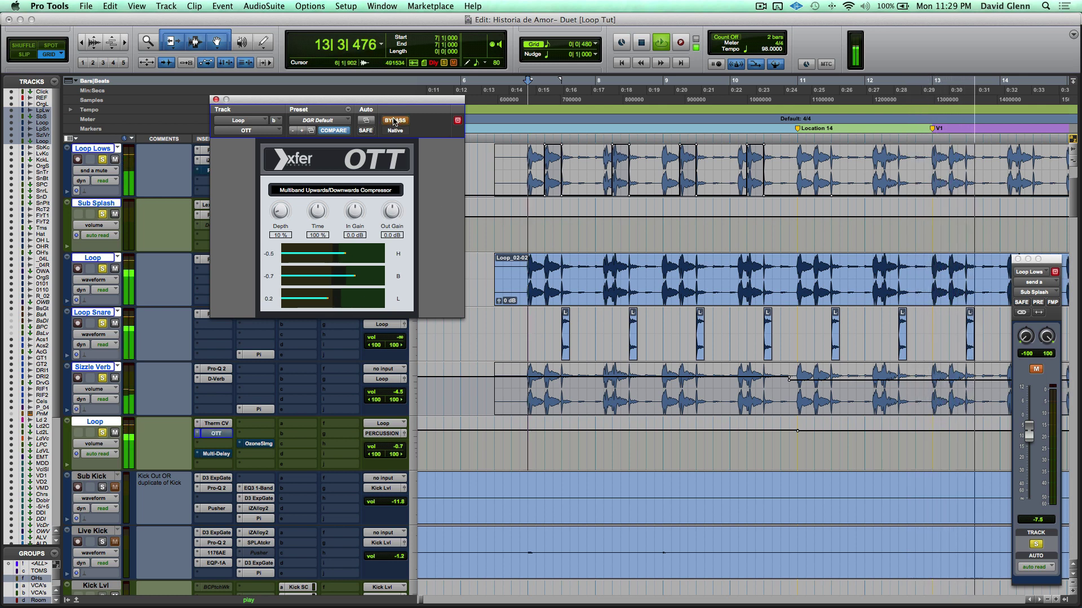
click(394, 121)
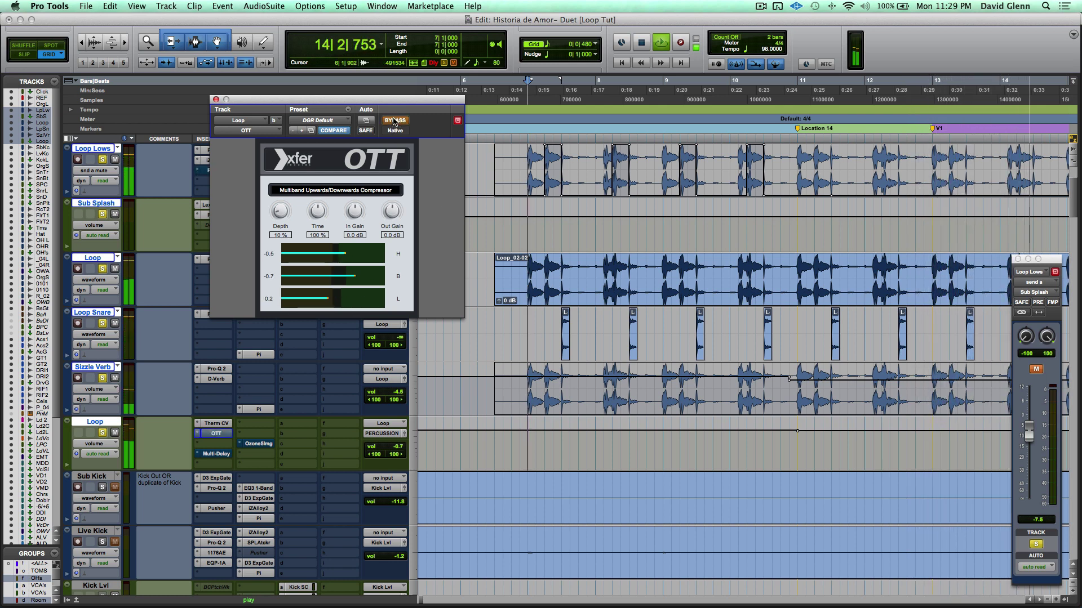
click(394, 120)
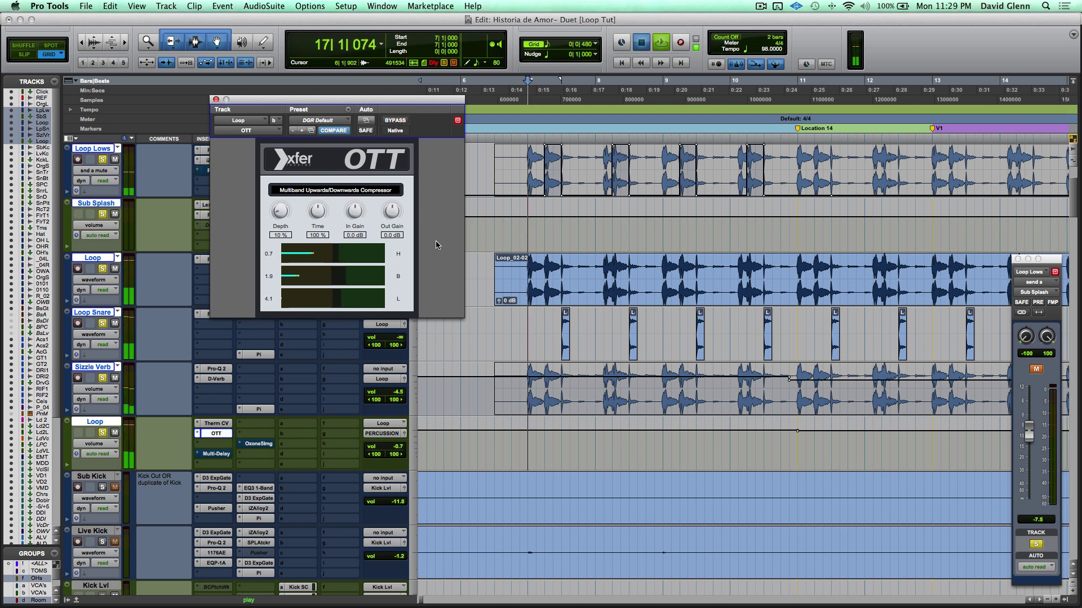
key(space)
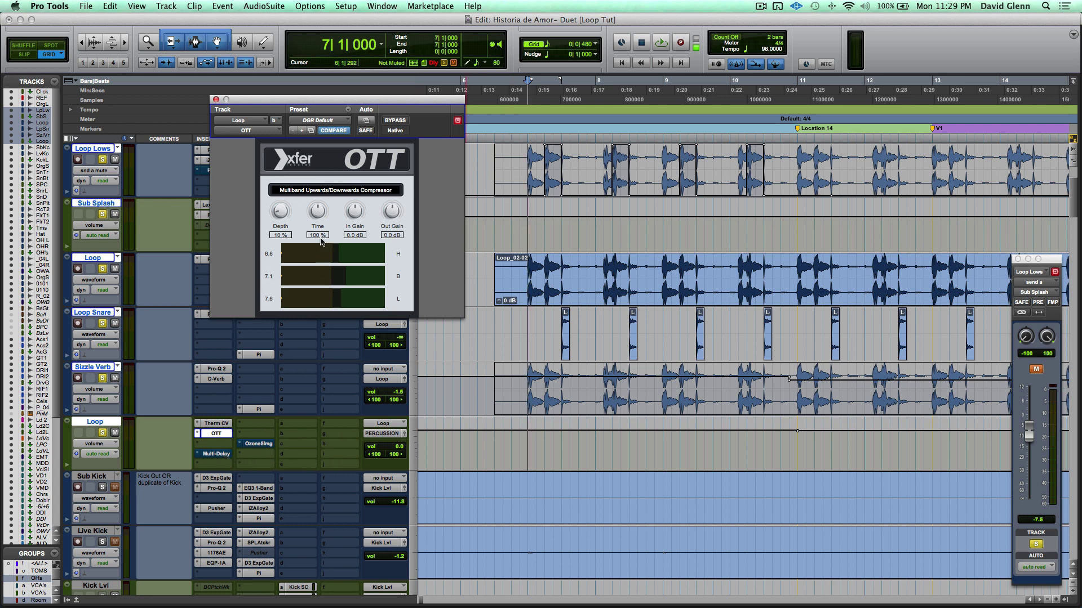
Open the AIR Multi-Delay (five taps, 34% feedback, 25% mix) and play the loop through it.
click(217, 454)
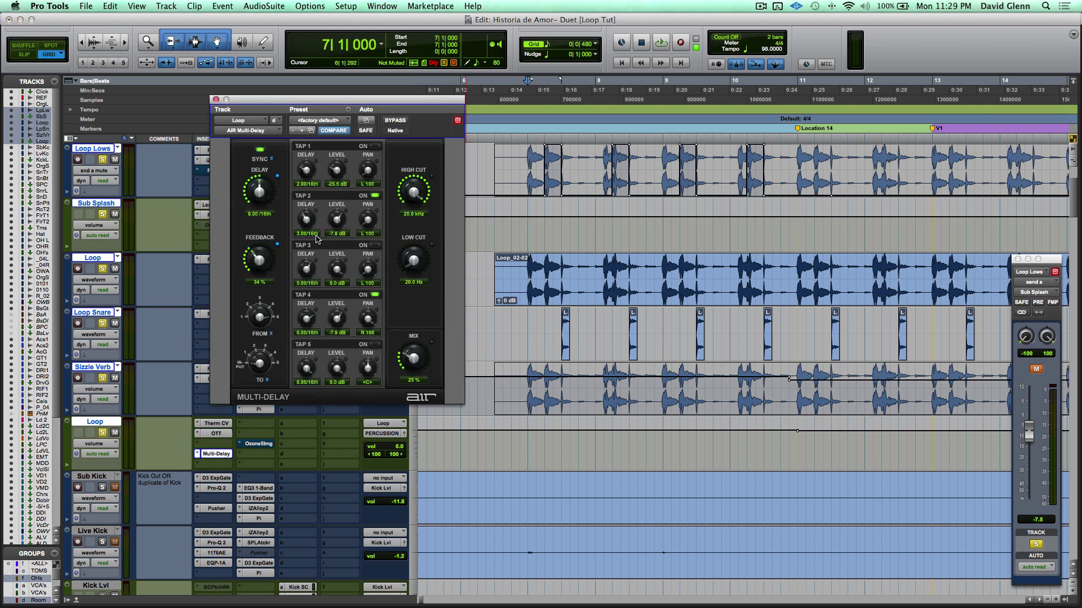
key(space)
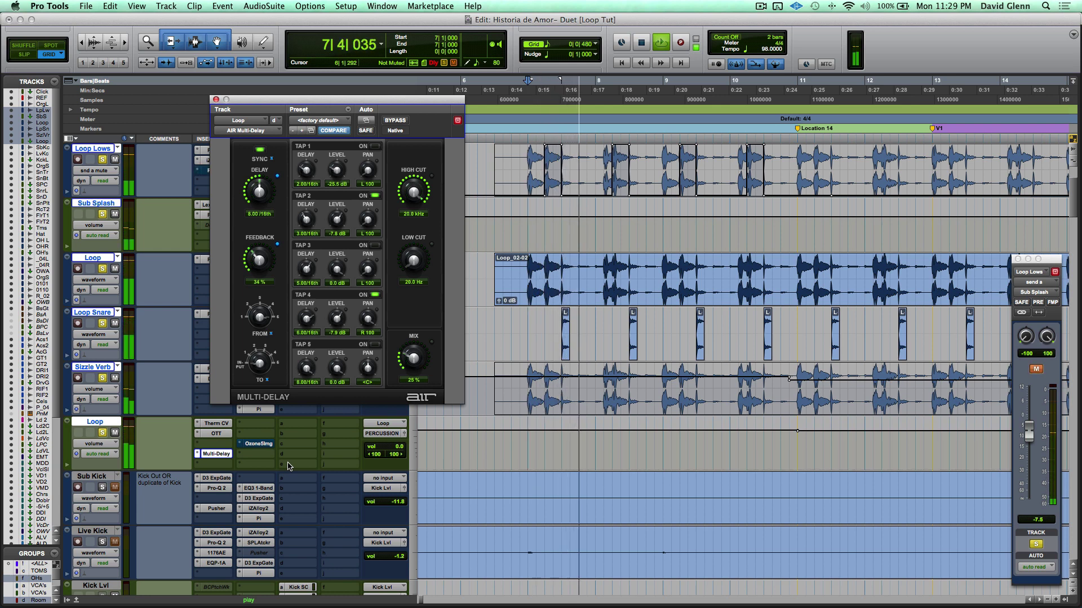
key(space)
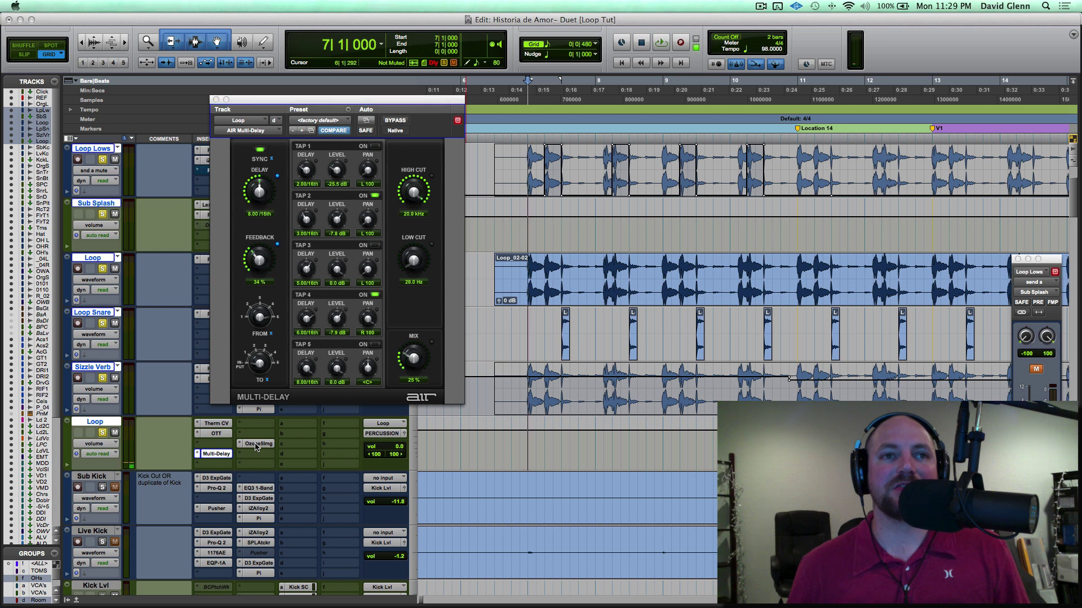
Compare the Ozone 5 Imager bypassed and active during playback, then close its window.
click(256, 445)
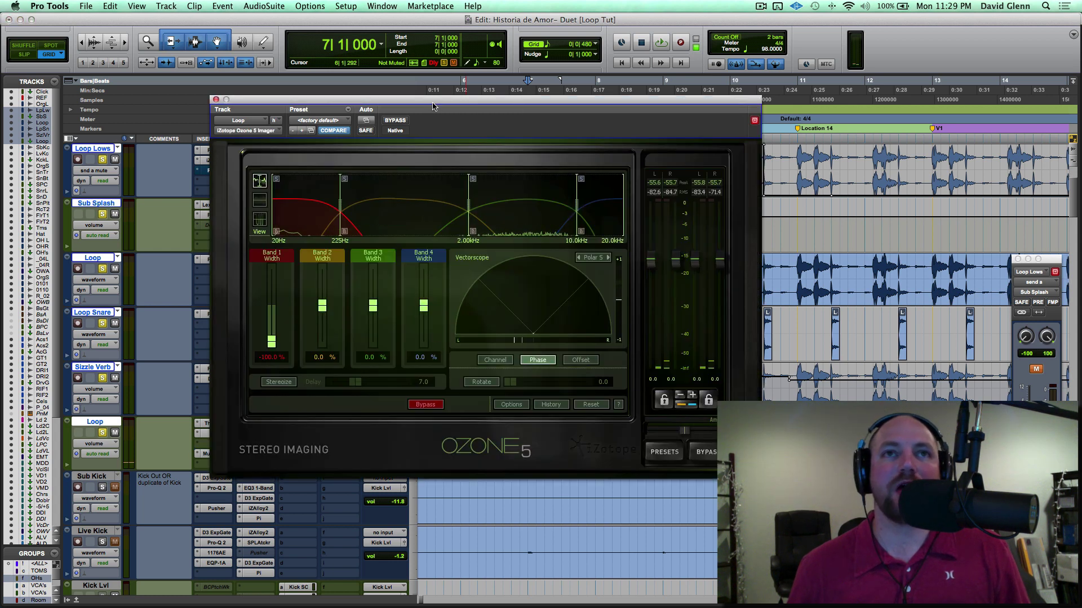
drag(436, 113, 460, 52)
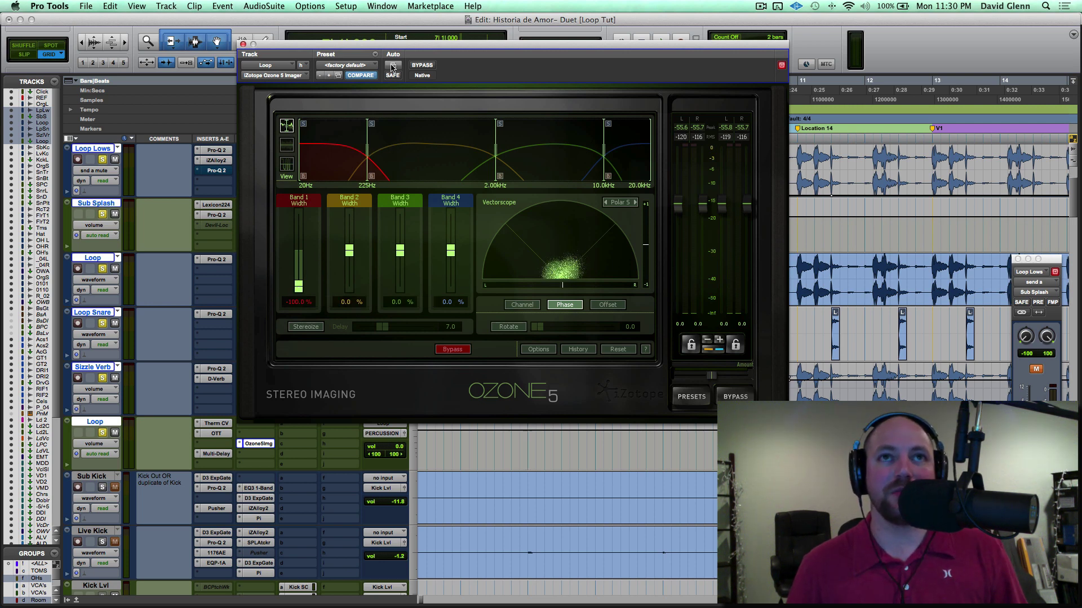
click(422, 65)
click(660, 38)
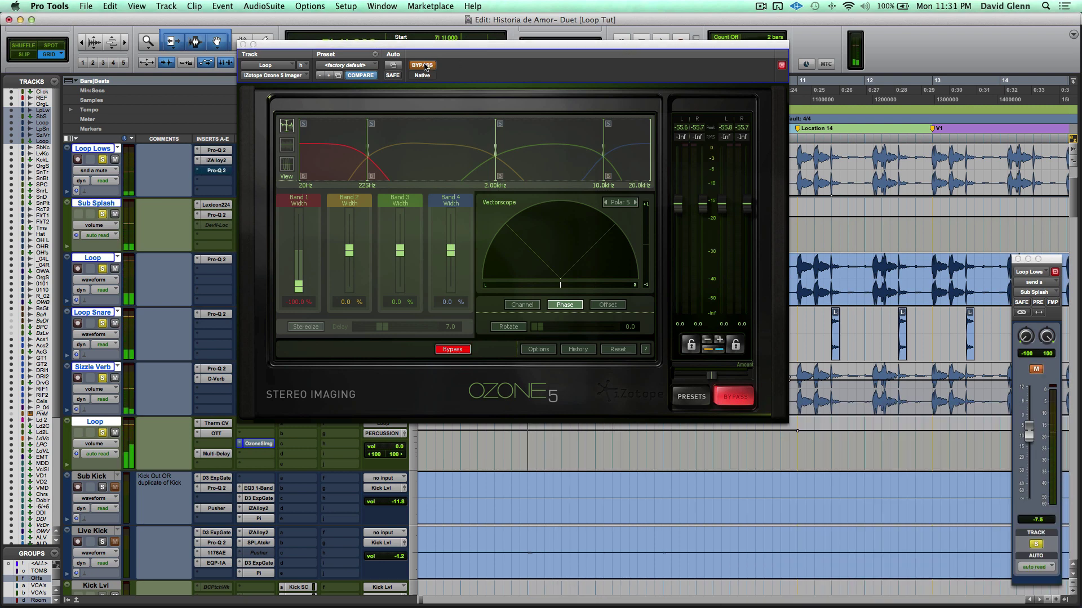
click(422, 65)
key(space)
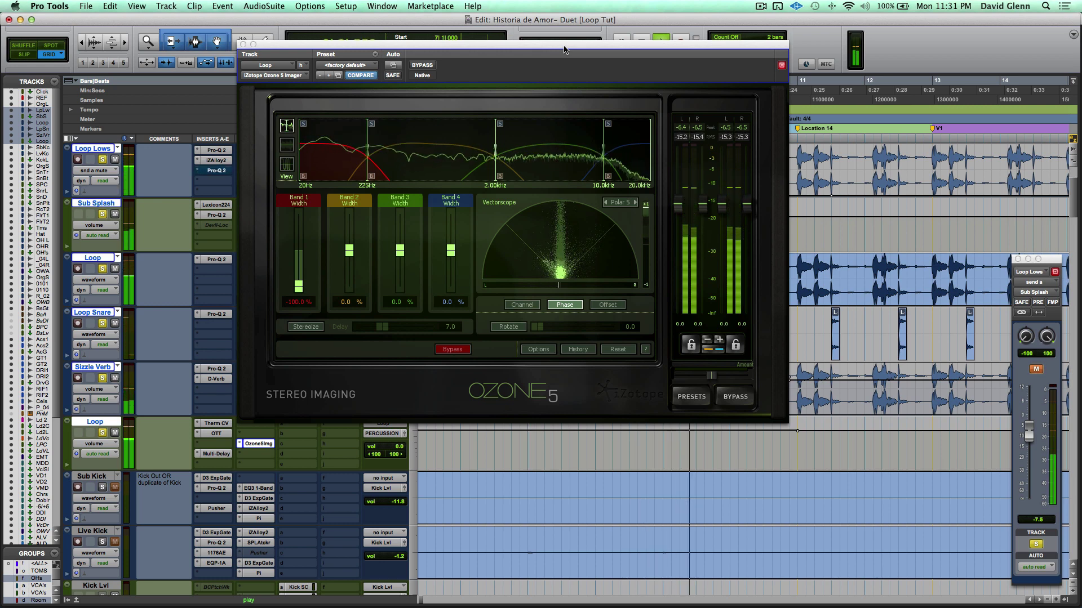
click(243, 43)
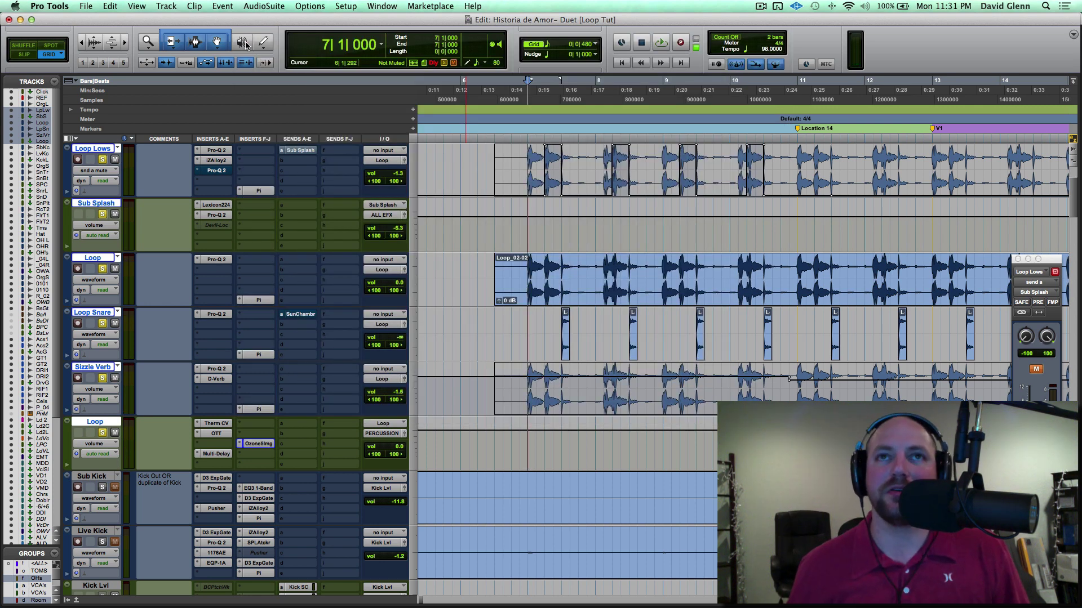
Deselect the loop tracks' time selection using an empty spot in the Edit window timeline.
click(516, 276)
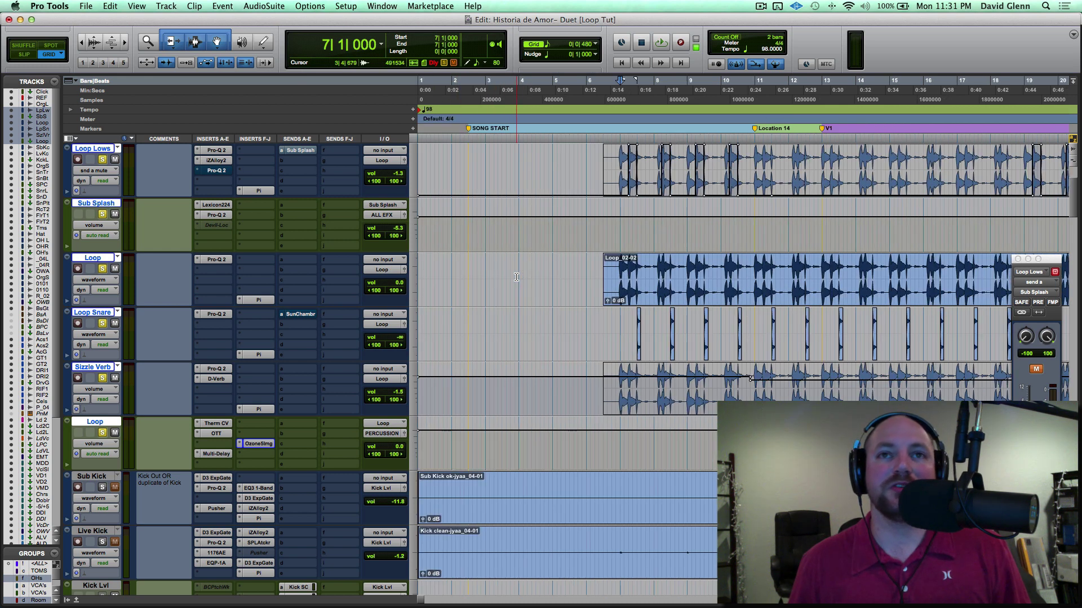